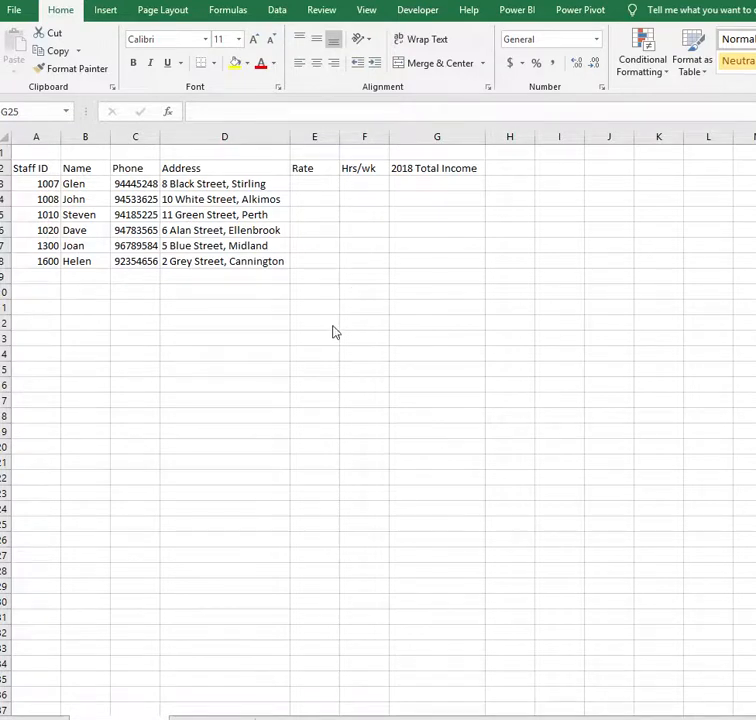
Step: Examine the staff list's Staff ID, Name, Phone and Address columns and the cells under Rate, Hrs/wk and 2018 Total Income
drag(307, 186, 415, 260)
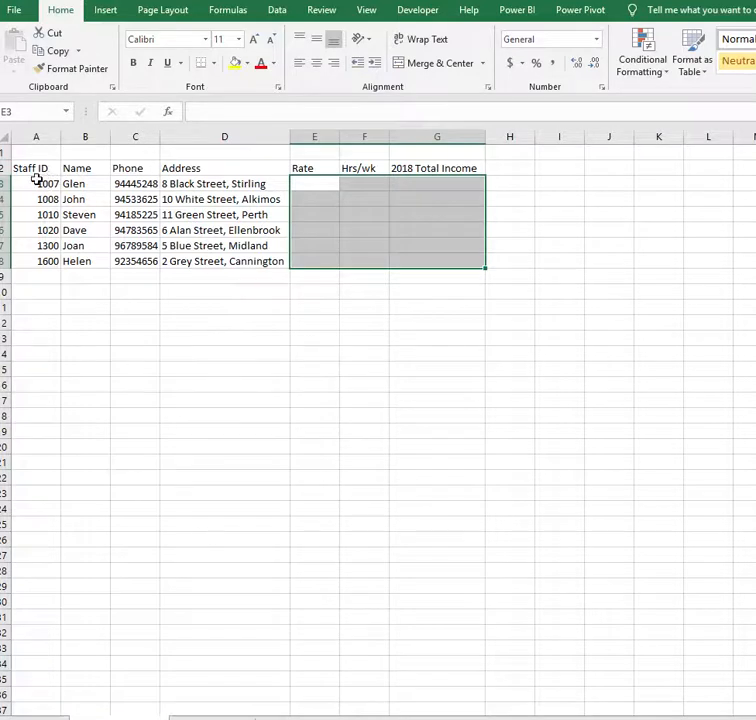
drag(37, 169, 35, 246)
drag(89, 175, 84, 244)
drag(127, 171, 138, 246)
drag(207, 168, 214, 260)
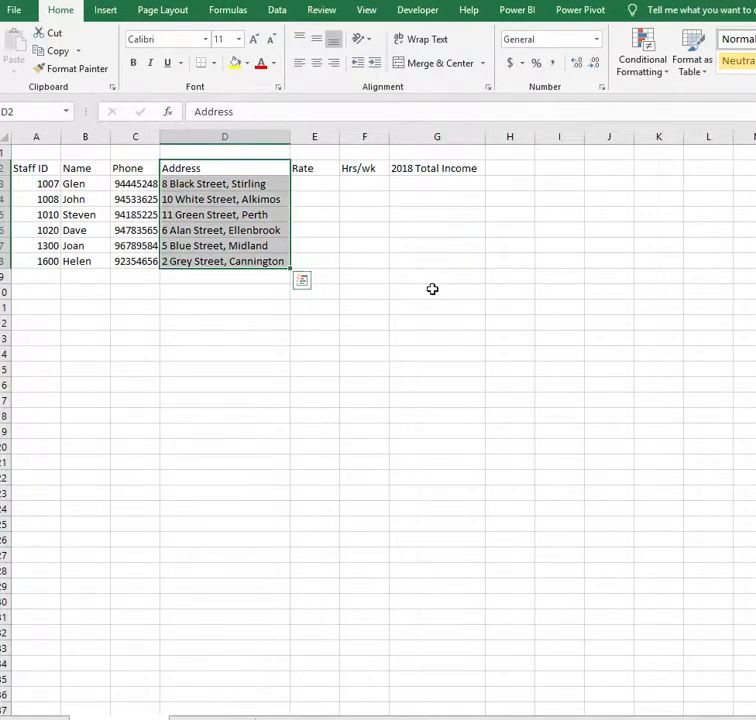
drag(400, 258, 309, 184)
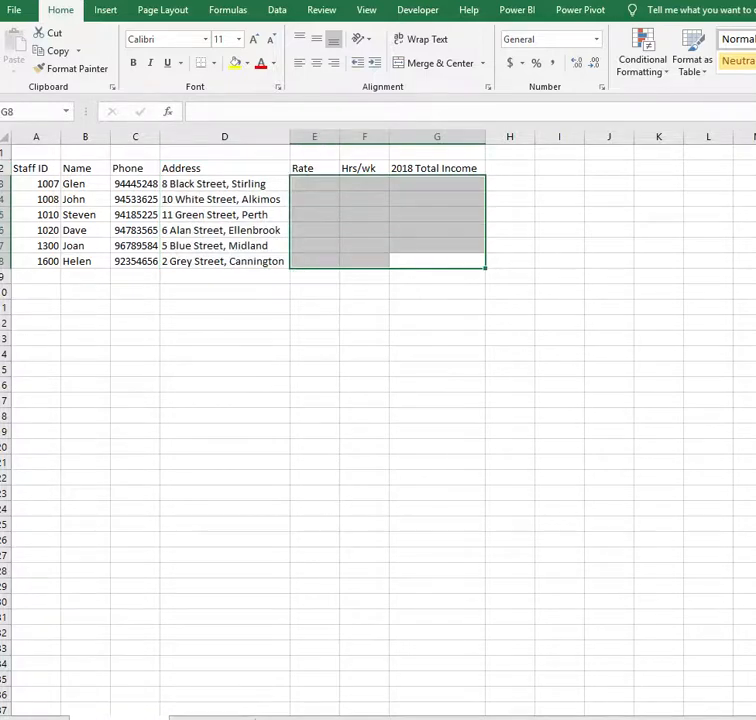
Step: Examine the Staff ID, 2018 Total Income, Rate and Hrs/wk columns on the Payroll Report sheet
click(212, 718)
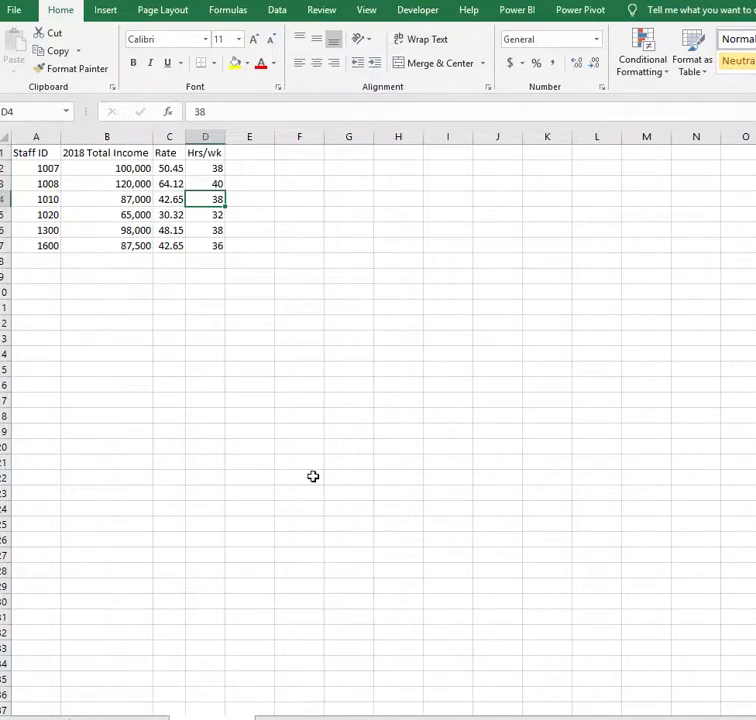
drag(34, 154, 34, 247)
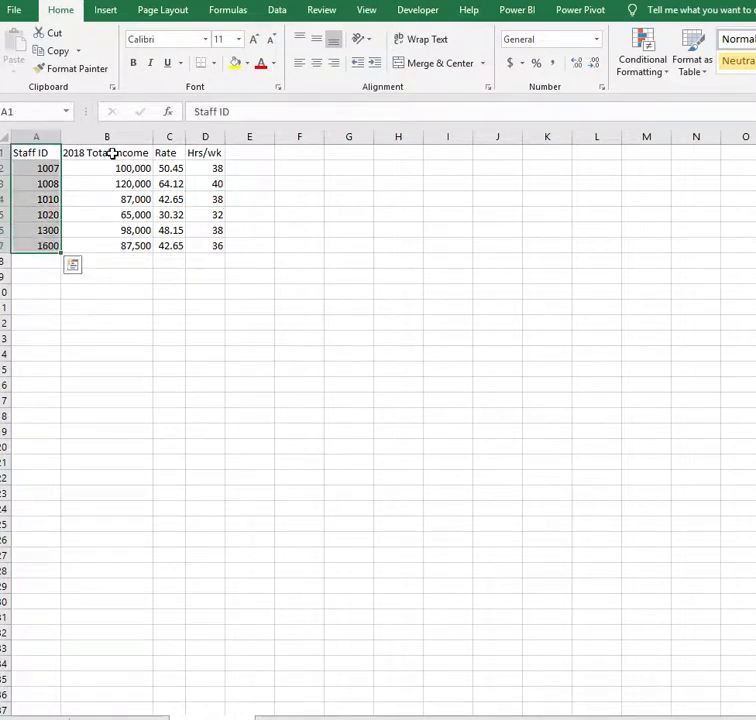
drag(112, 153, 121, 245)
drag(175, 159, 170, 238)
drag(216, 153, 218, 247)
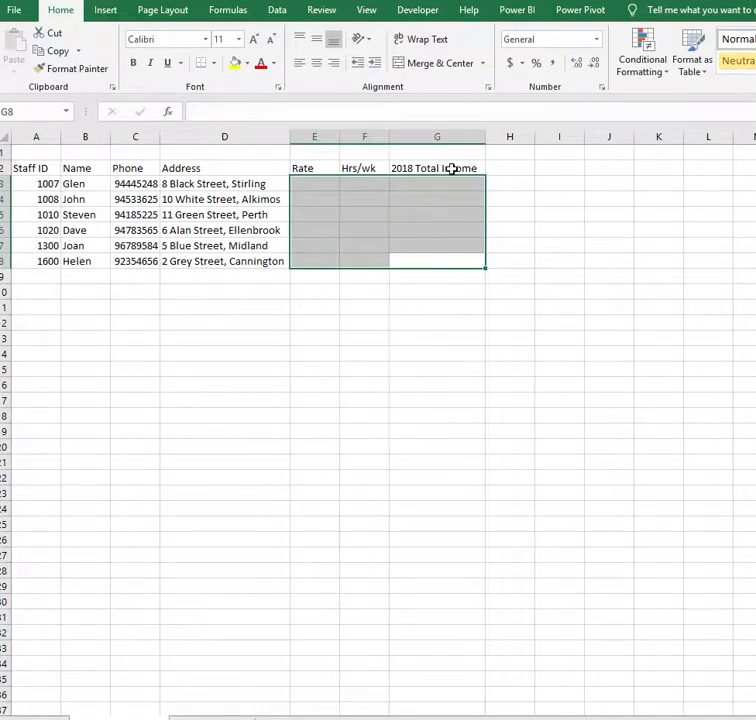
Step: Review the staff list's 2018 Total Income, Rate and Hrs/wk cells and compare the Staff ID columns on both sheets
click(451, 169)
drag(442, 183, 435, 262)
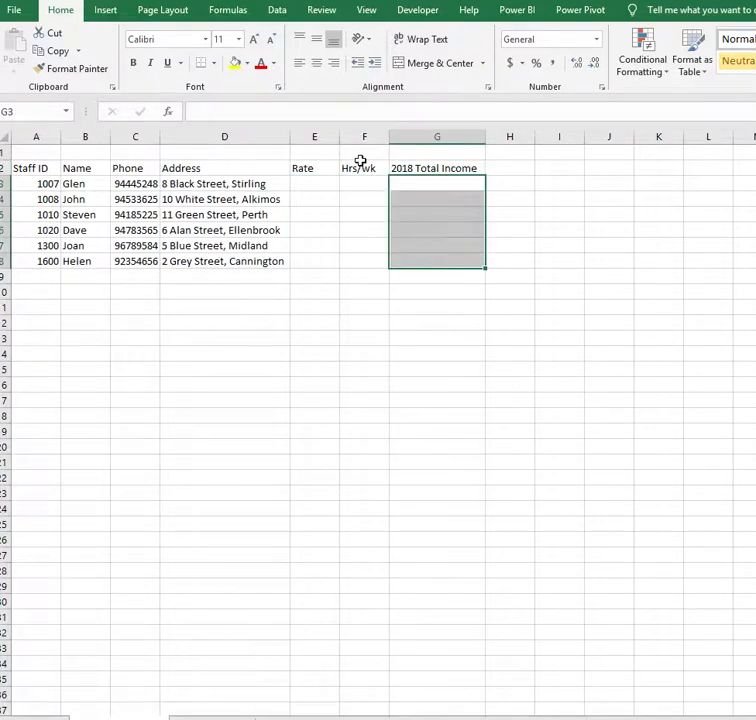
drag(305, 183, 314, 284)
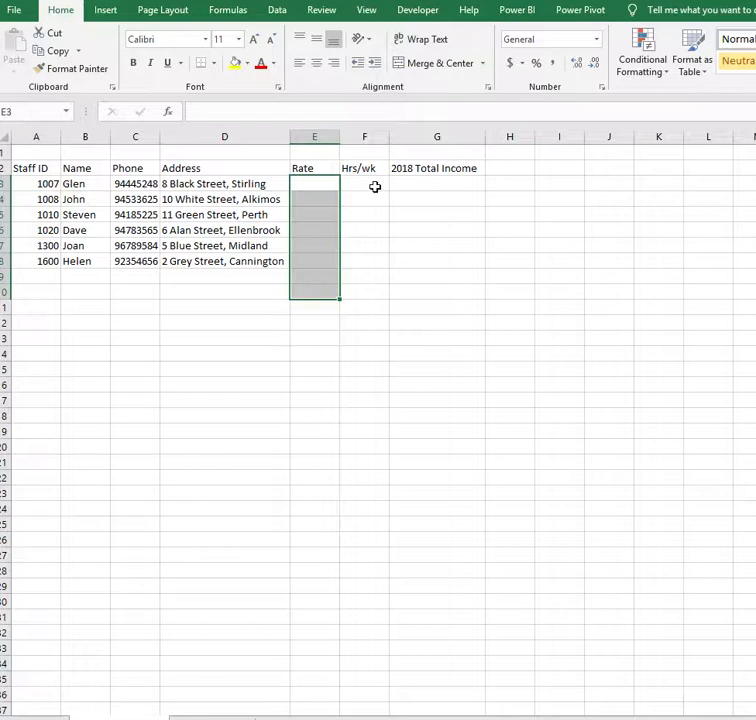
drag(375, 187, 370, 278)
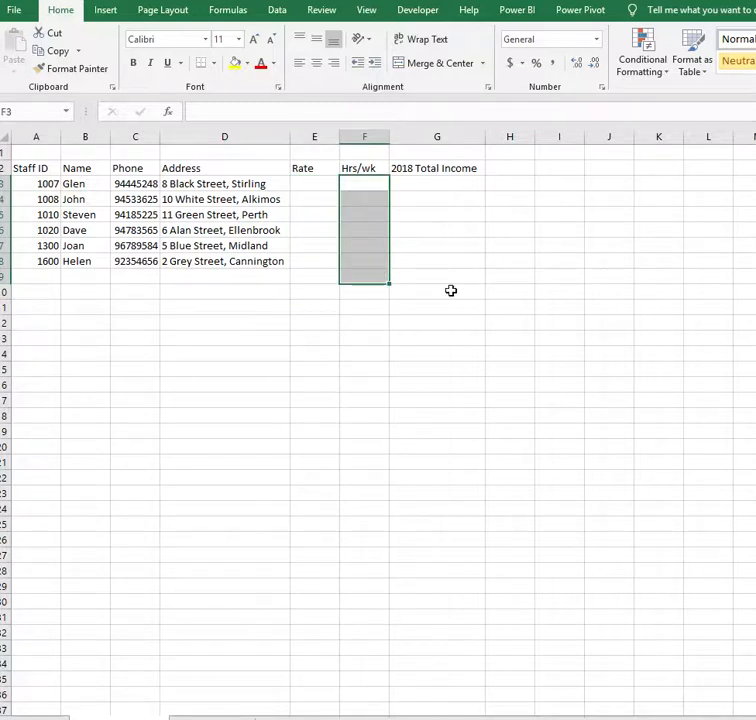
click(302, 180)
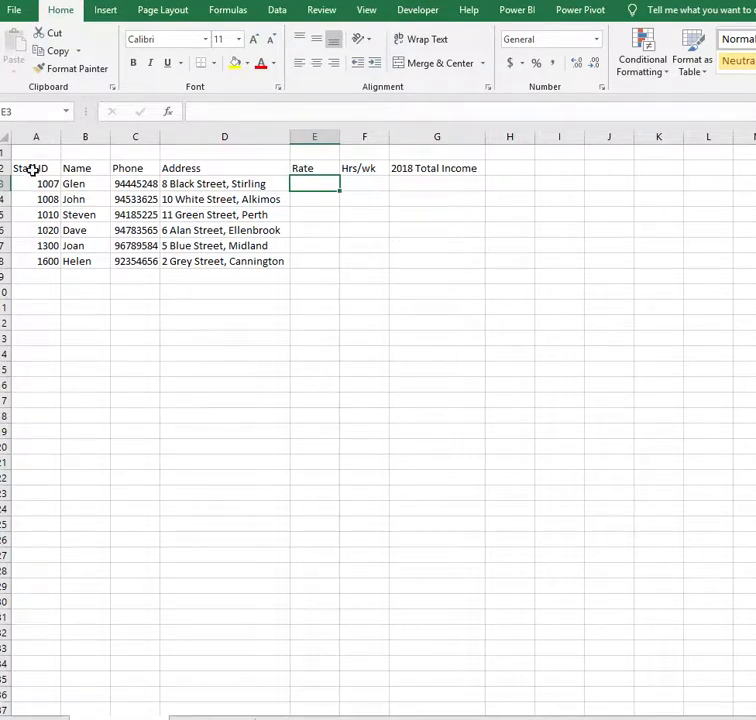
drag(30, 169, 30, 265)
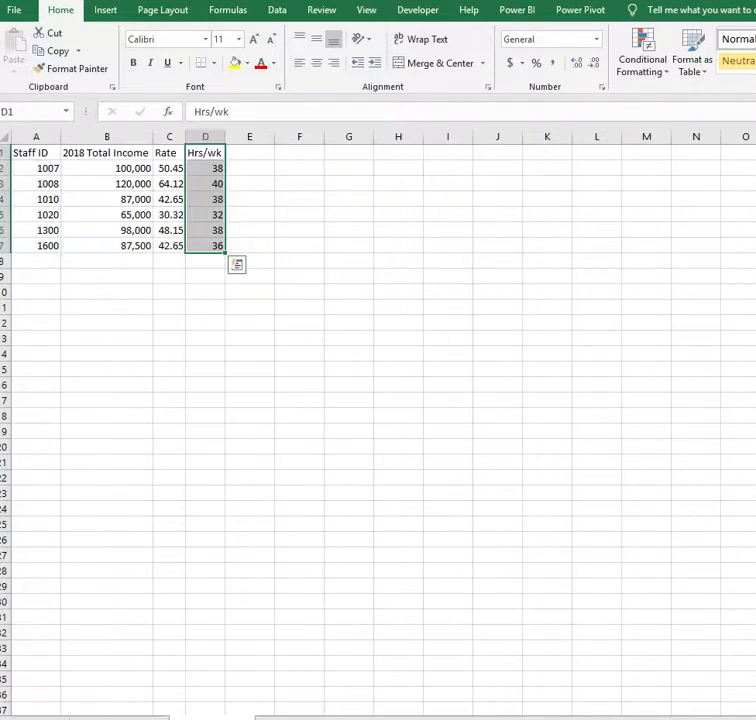
drag(40, 152, 32, 250)
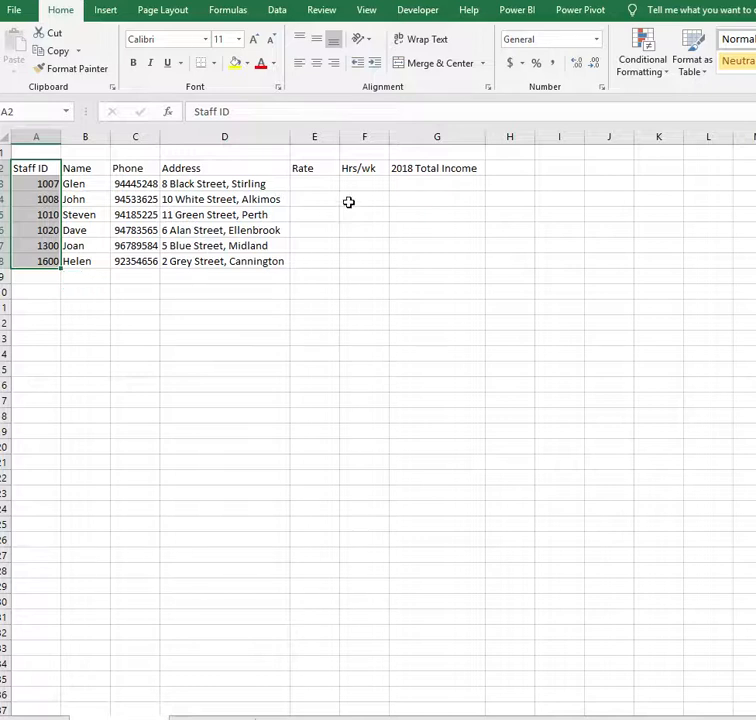
Step: Start a VLOOKUP formula in Rate cell E3 of the staff list with the Staff ID in A3 as lookup value
click(316, 184)
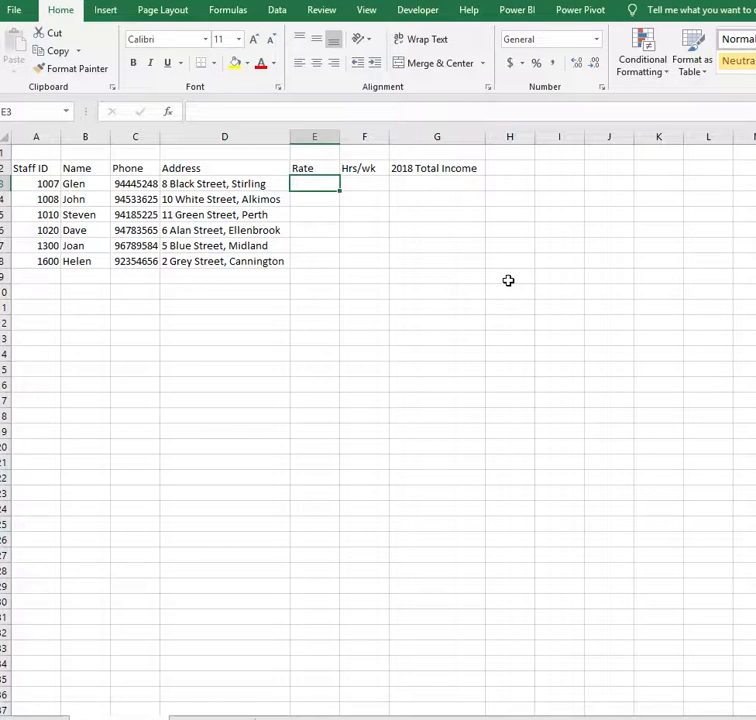
text(=v)
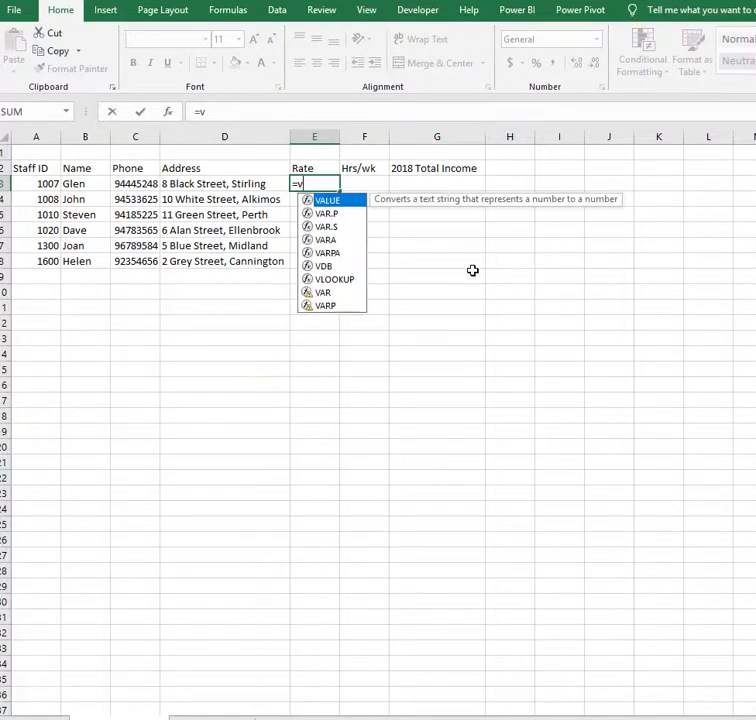
click(349, 287)
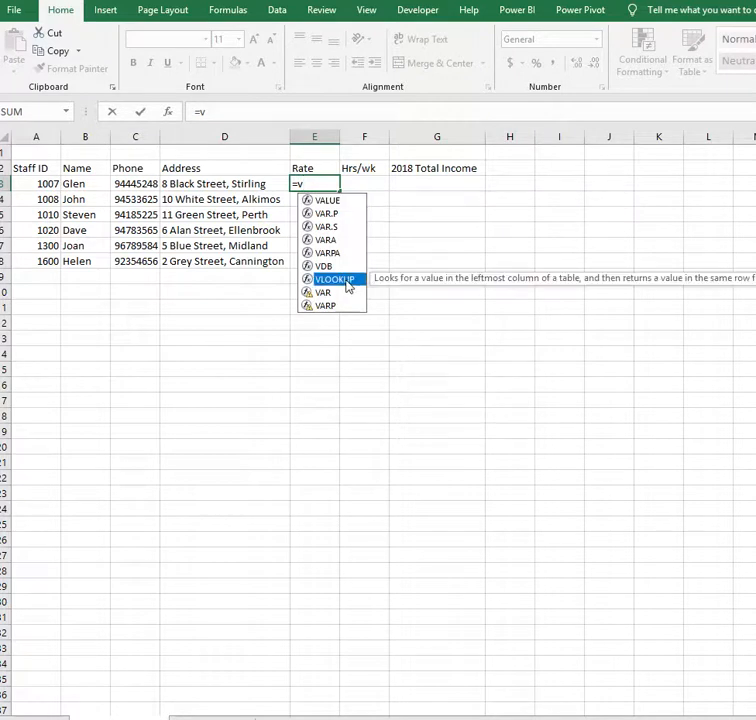
double_click(349, 280)
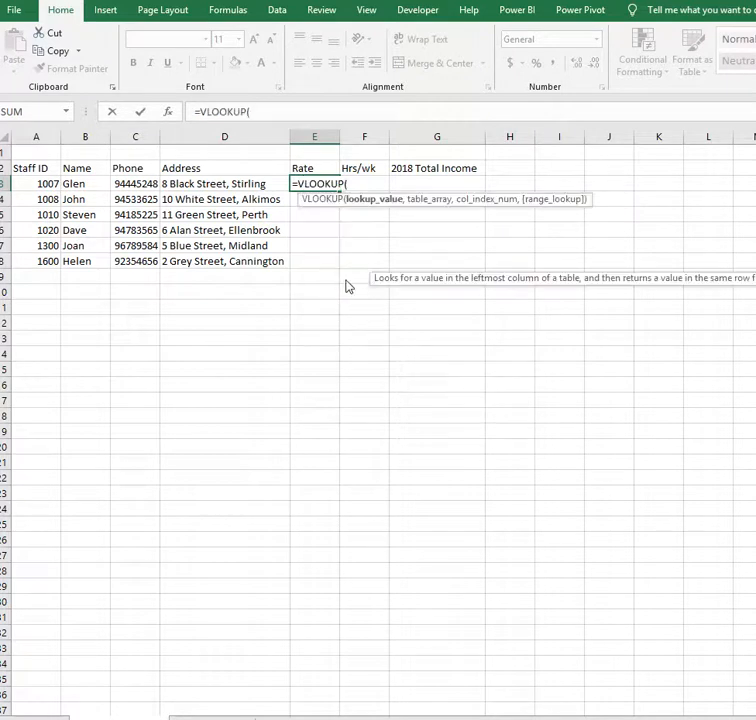
click(24, 185)
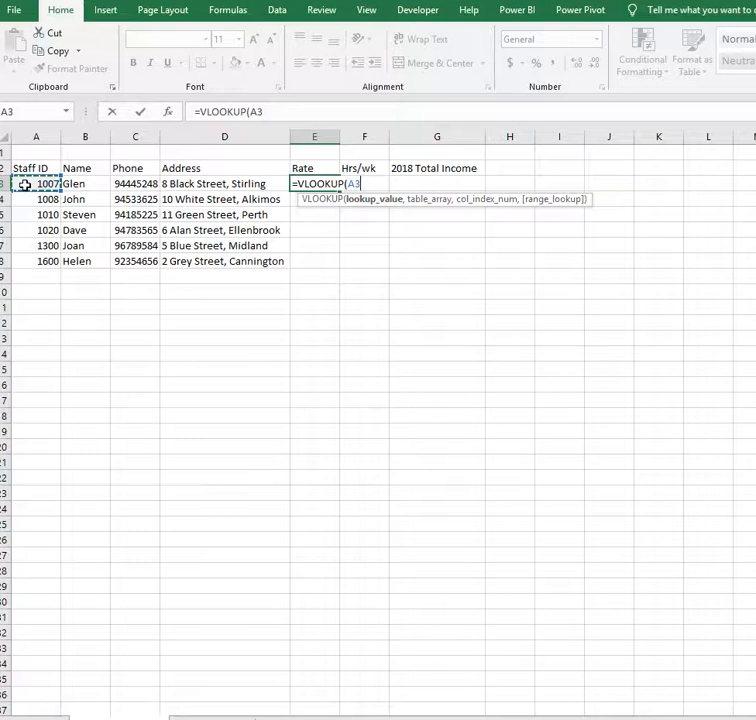
text(,)
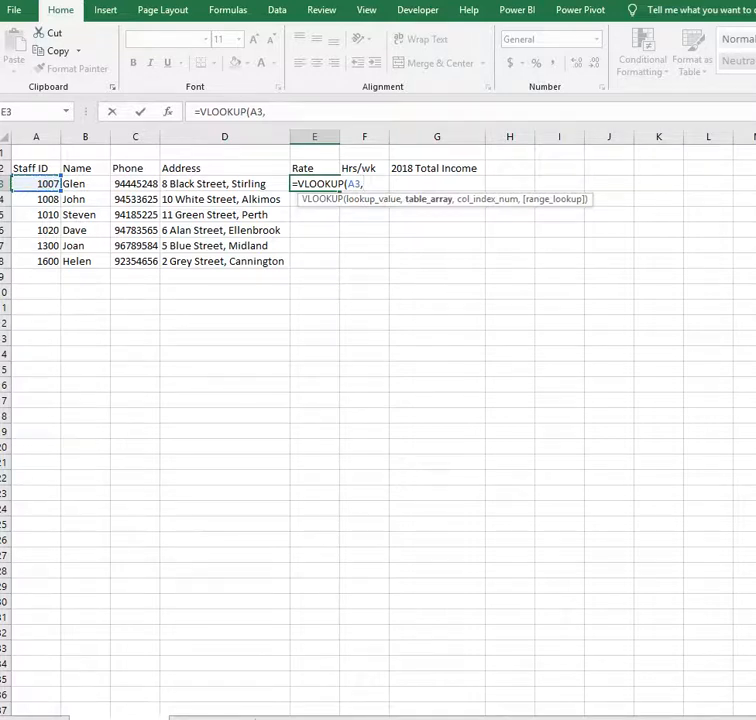
Step: Complete the E3 VLOOKUP with columns A:D of the Payroll Report sheet, column index 3 and FALSE for an exact match
click(205, 717)
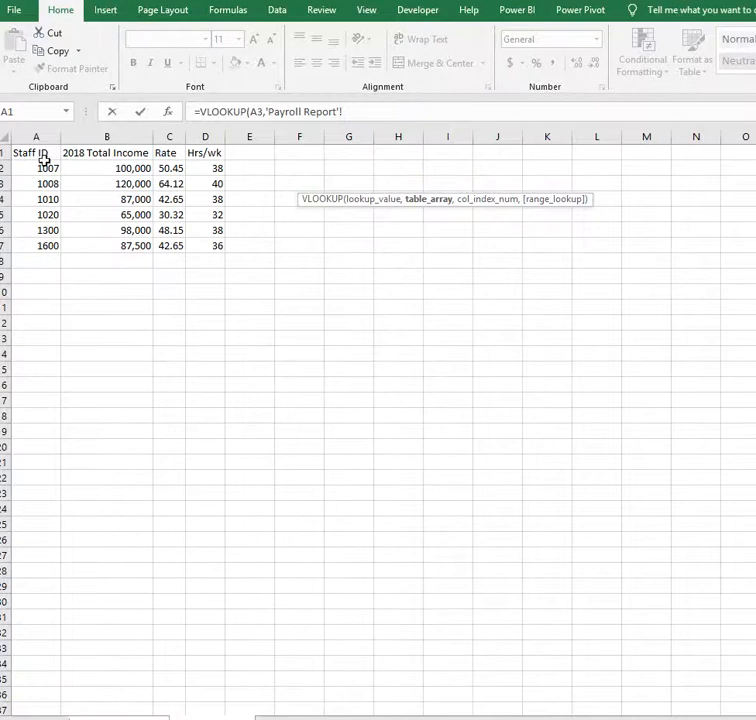
drag(30, 133, 197, 138)
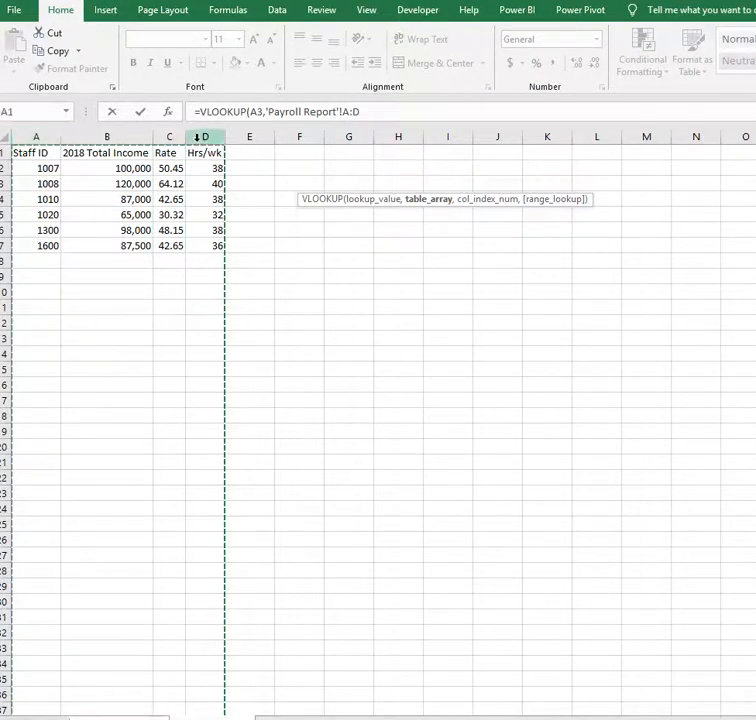
text(,)
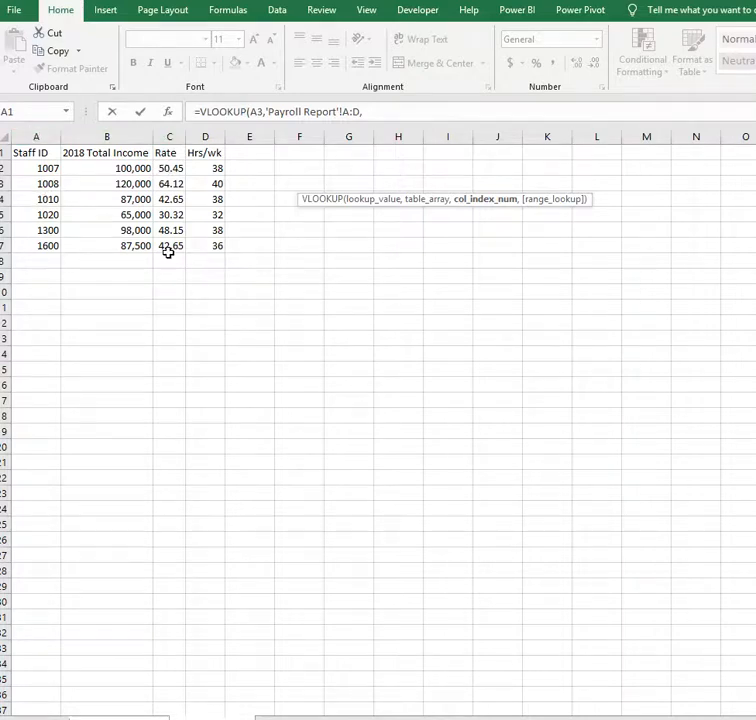
text(3,)
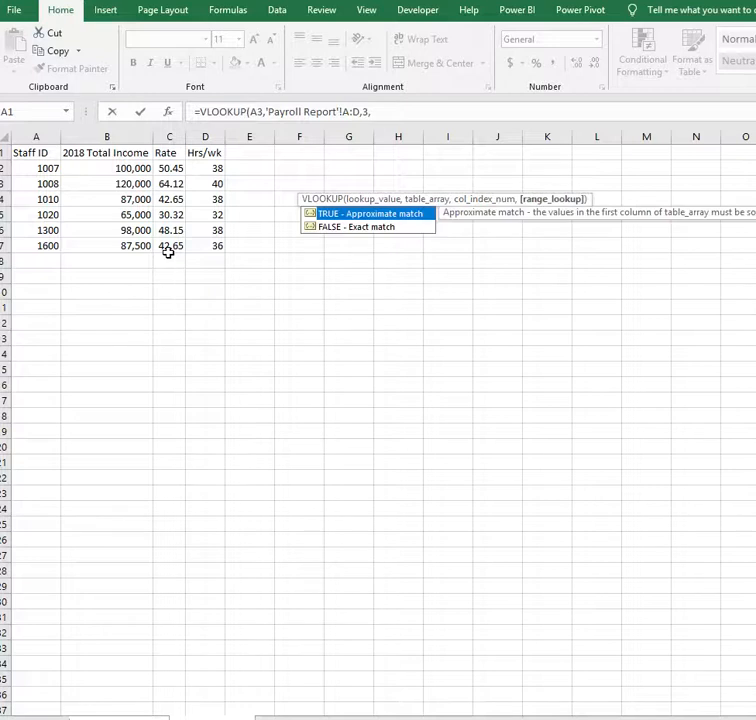
double_click(345, 229)
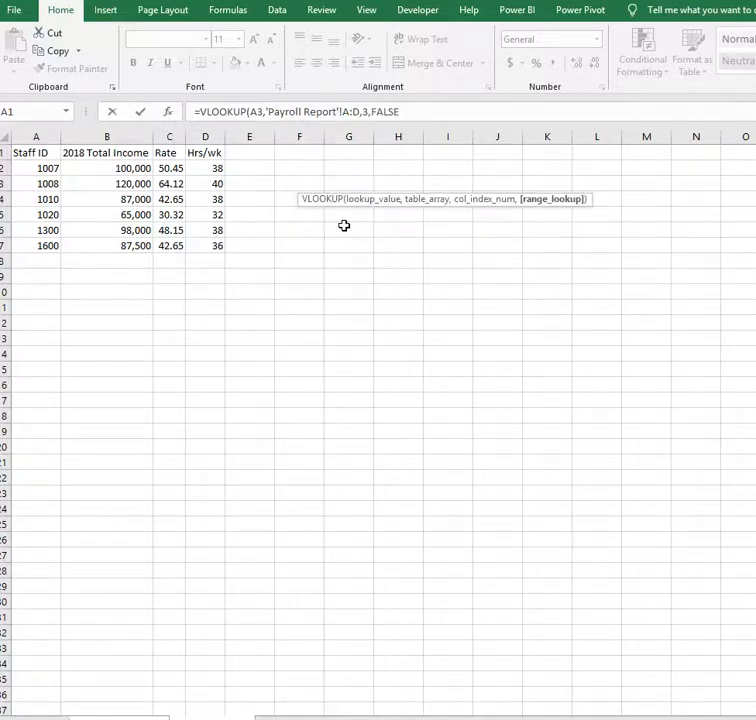
text())
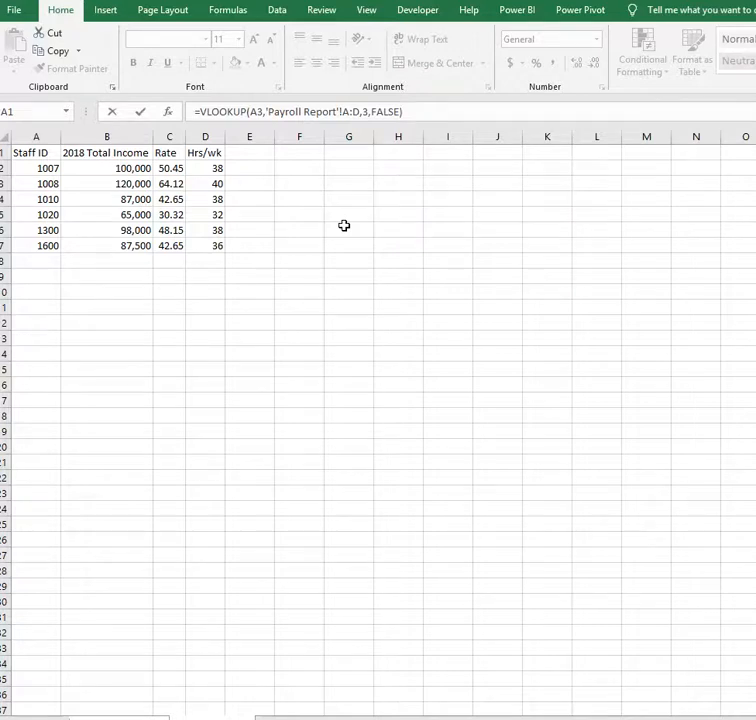
key(Return)
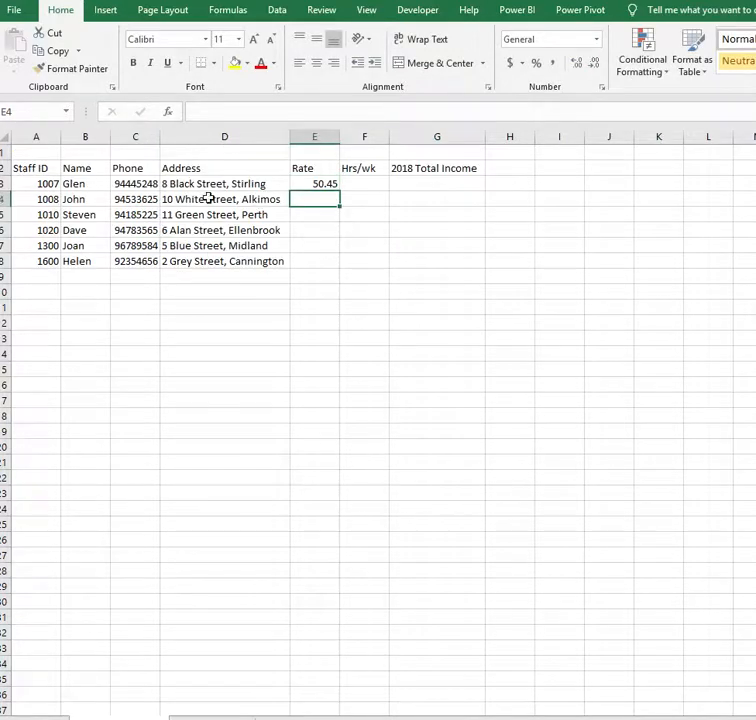
Step: Check the first rate against the Payroll Report sheet and fill the E3 formula down the Rate column to E8
click(305, 186)
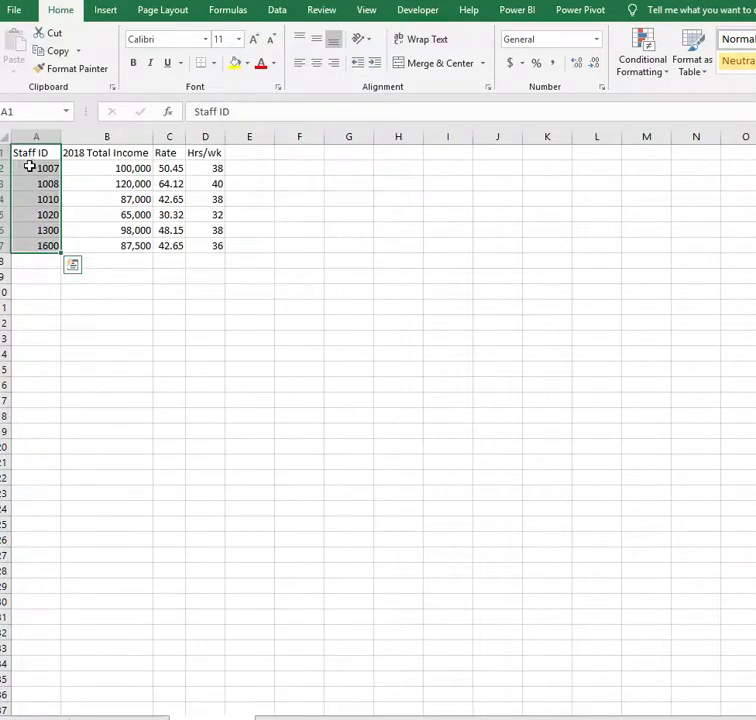
click(30, 167)
click(175, 170)
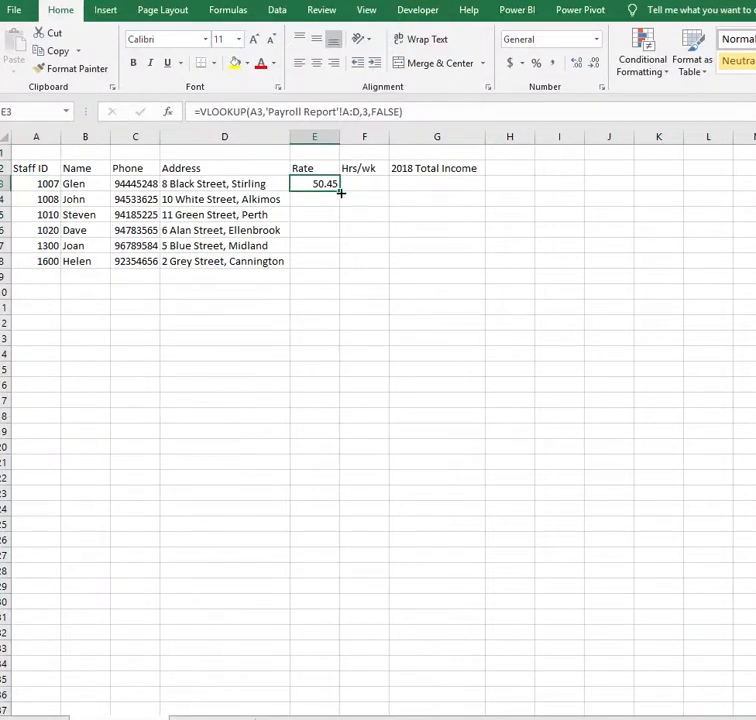
double_click(340, 193)
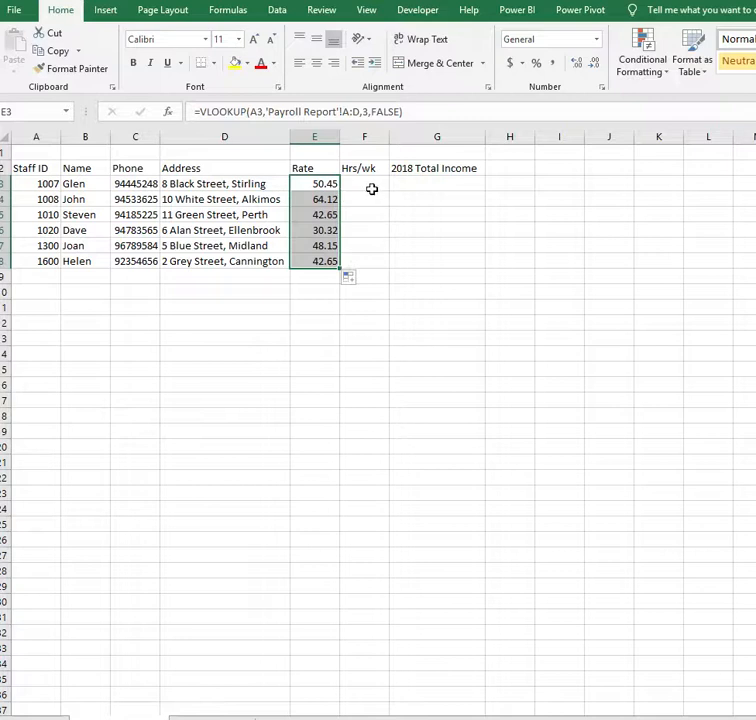
Step: Start a VLOOKUP formula in Hrs/wk cell F3 of the staff list with the Staff ID in A3 as lookup value
click(363, 184)
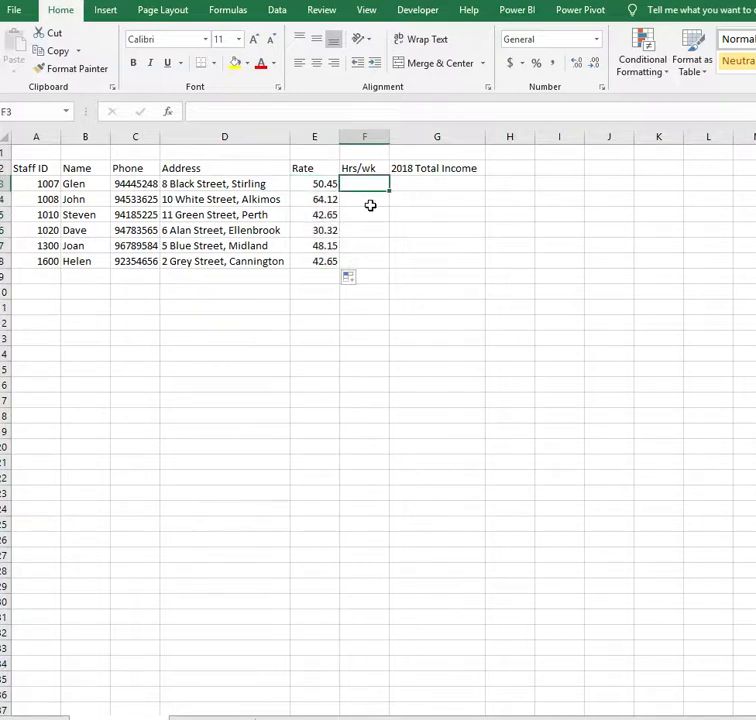
text(=v)
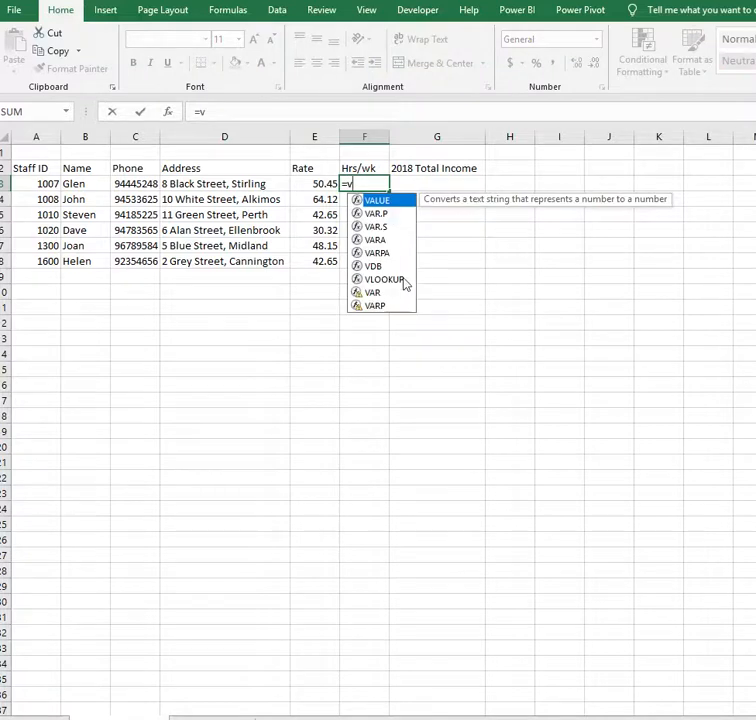
double_click(403, 279)
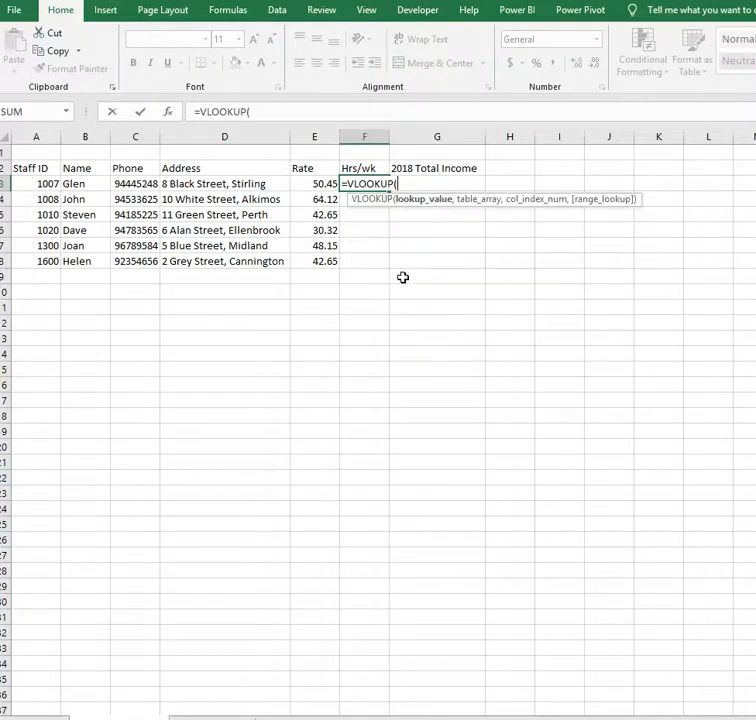
click(37, 184)
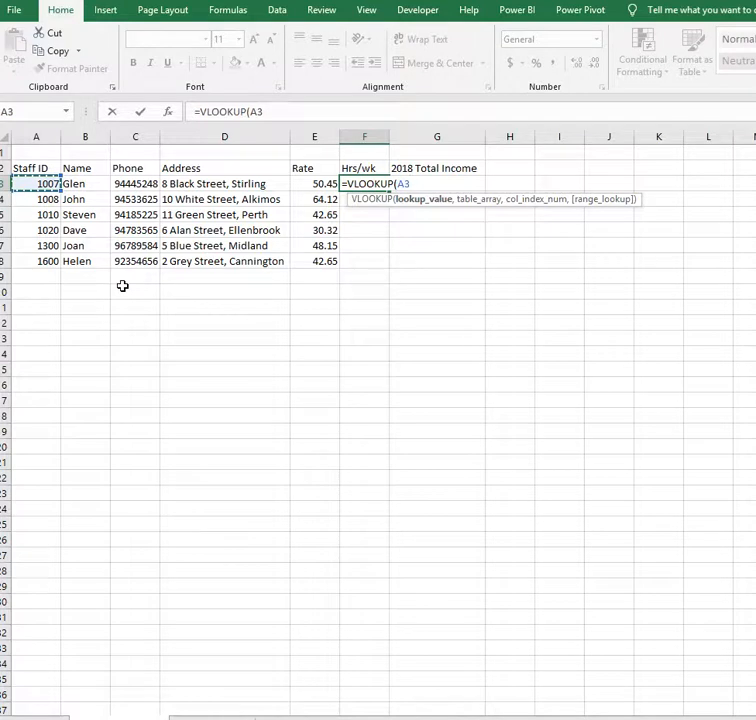
text(,)
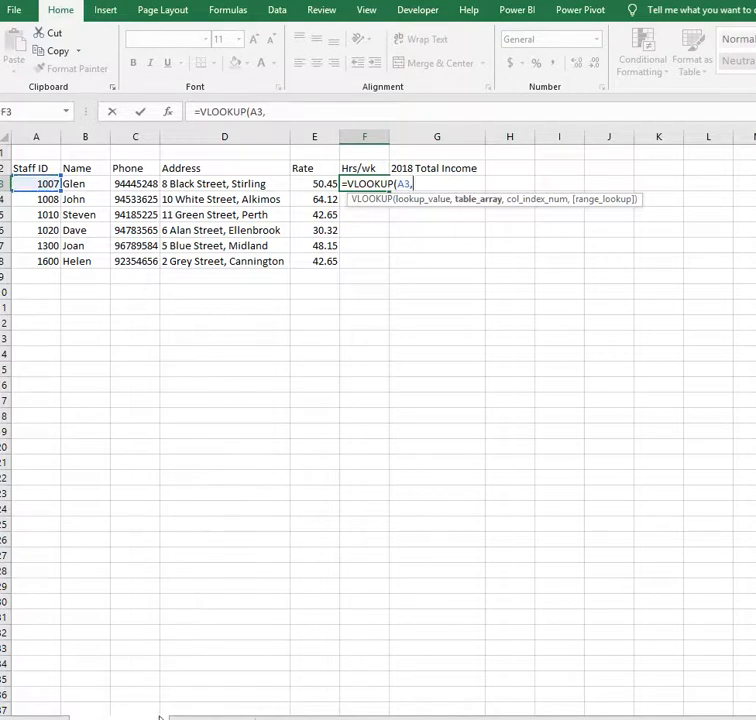
Step: Complete the F3 VLOOKUP with columns A:D of the Payroll Report sheet, column index 4 and FALSE for an exact match
click(212, 718)
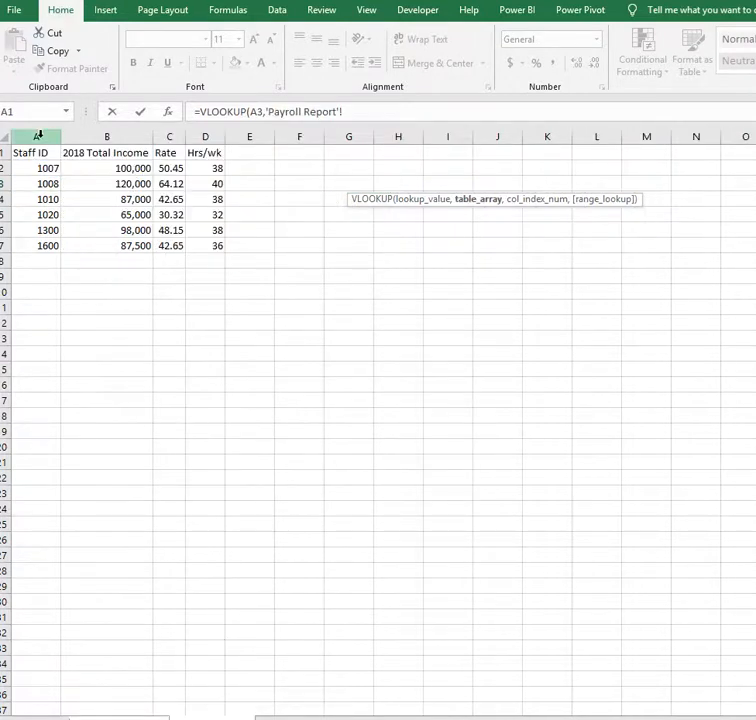
drag(37, 135, 204, 134)
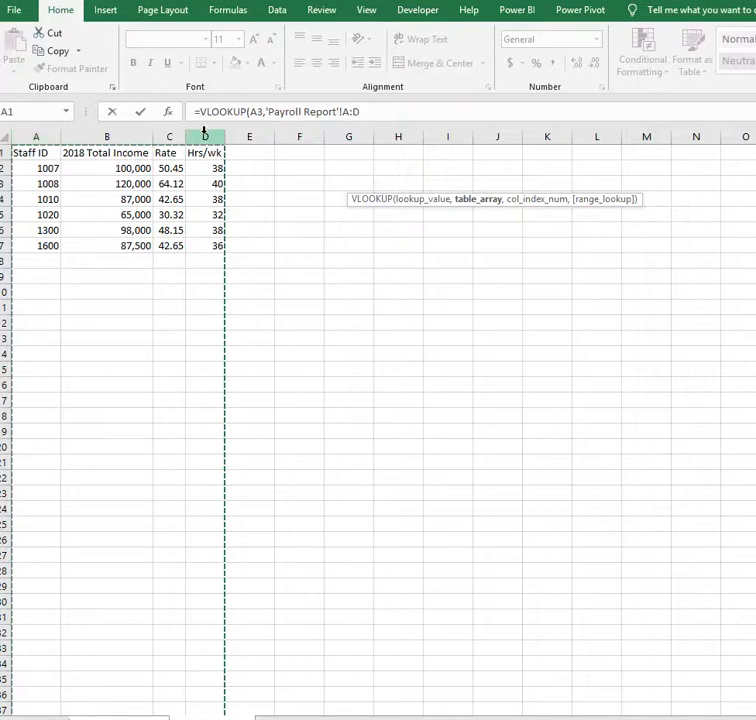
text(,)
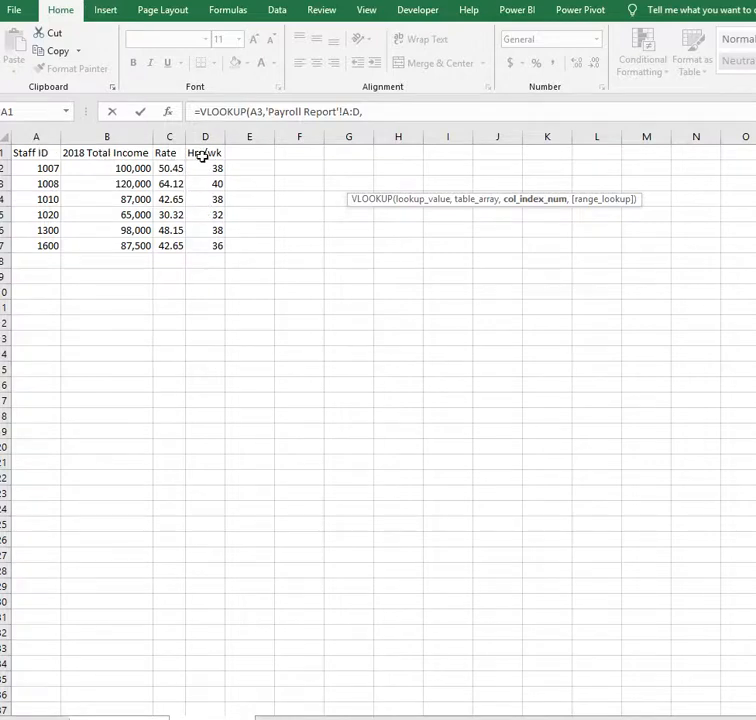
text(,)
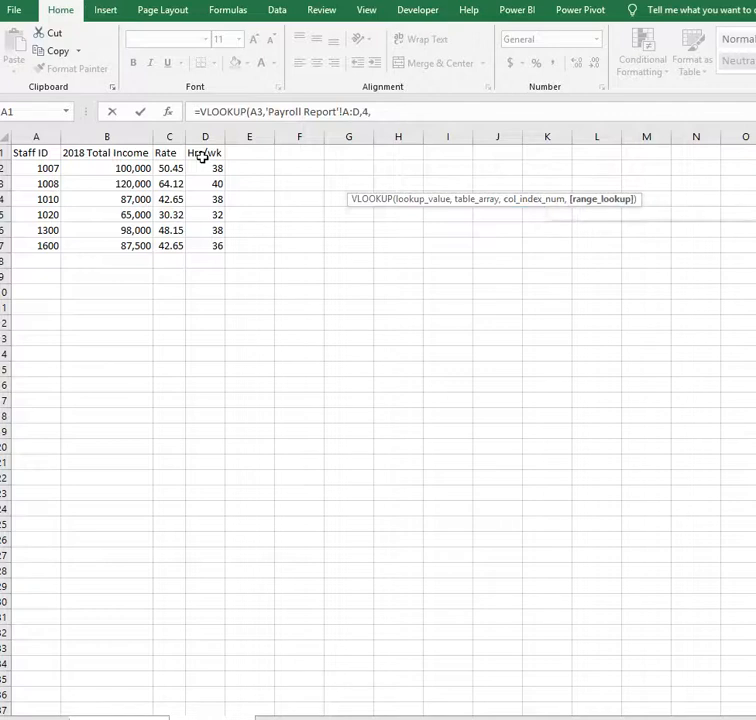
click(433, 228)
double_click(433, 228)
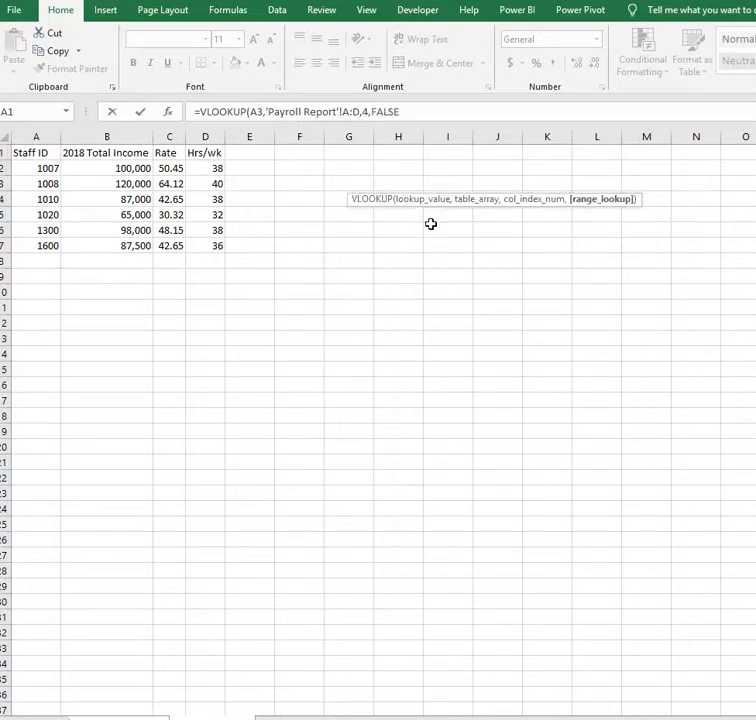
text())
key(Return)
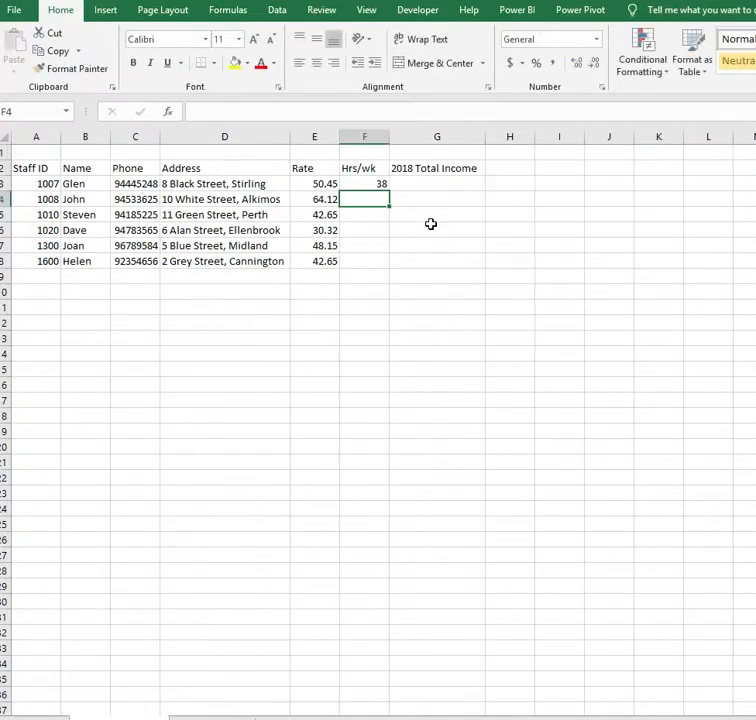
Step: Check the first Hrs/wk result against the Payroll Report sheet and fill the F3 formula down to F8
click(378, 185)
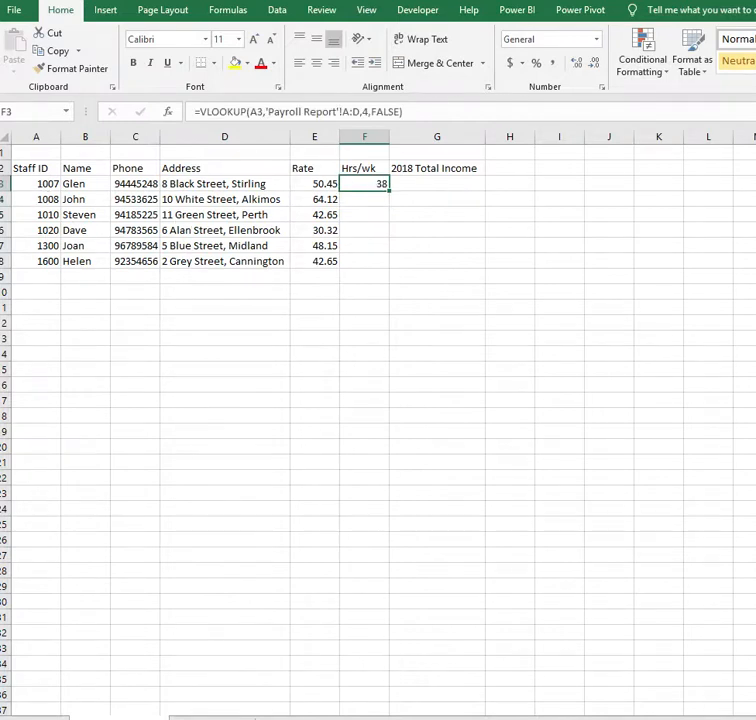
click(214, 718)
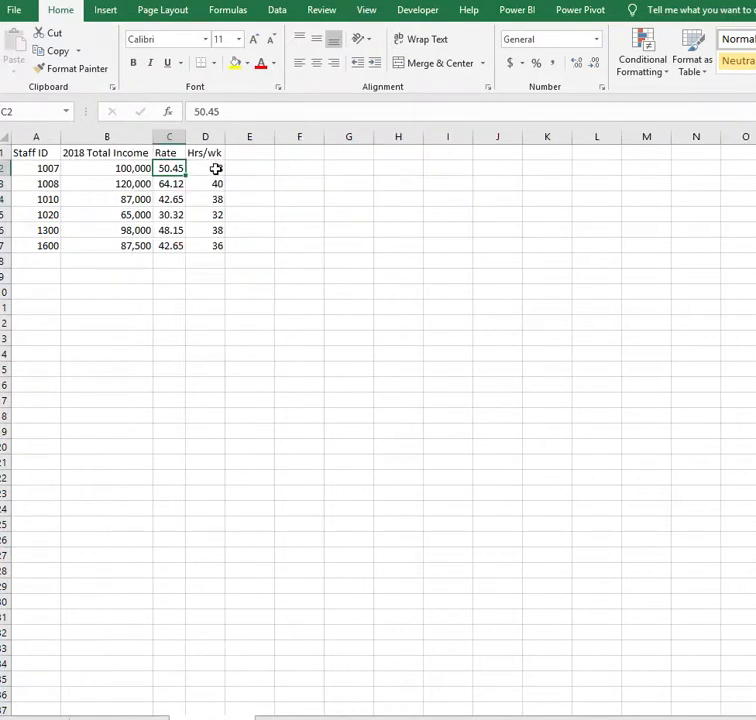
click(122, 718)
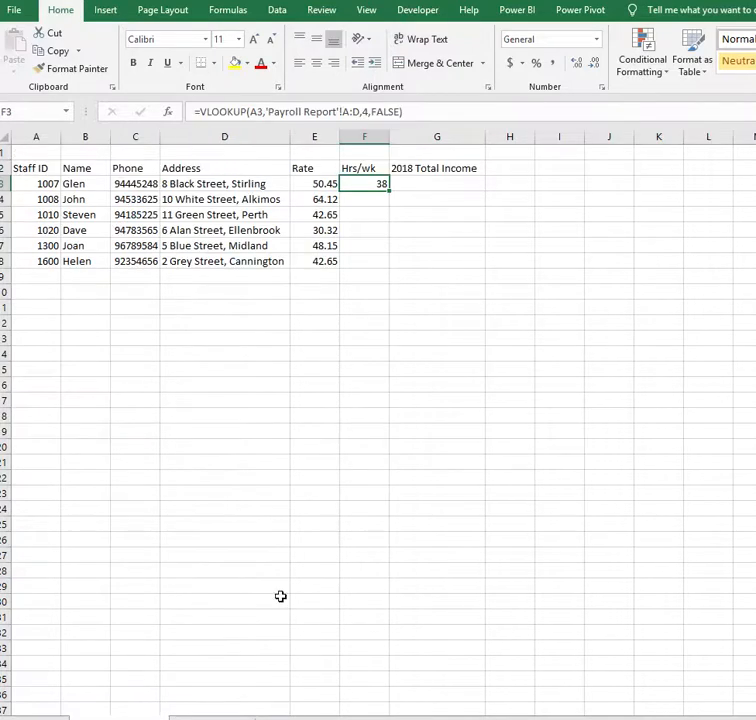
double_click(390, 191)
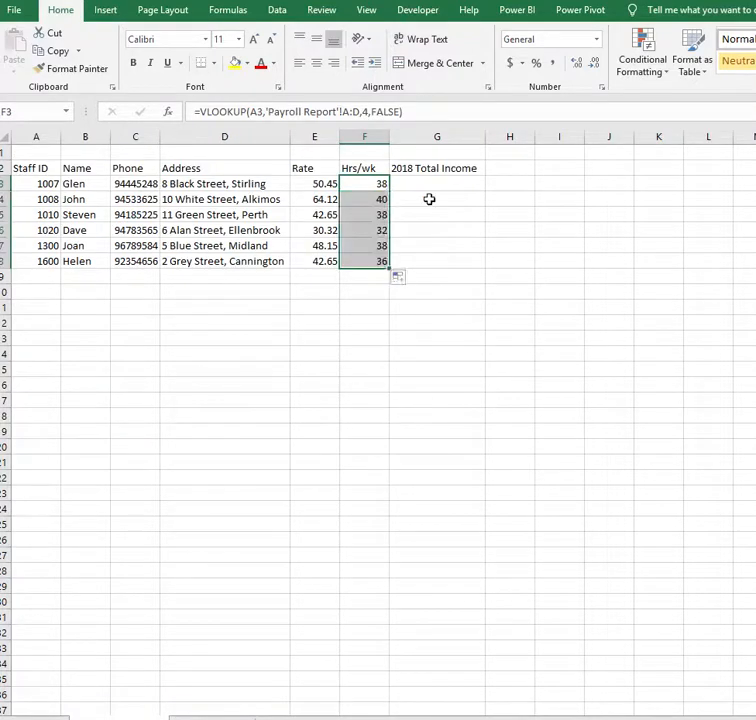
Step: Start a VLOOKUP formula in 2018 Total Income cell G3 with the Staff ID in A3 as lookup value
click(417, 184)
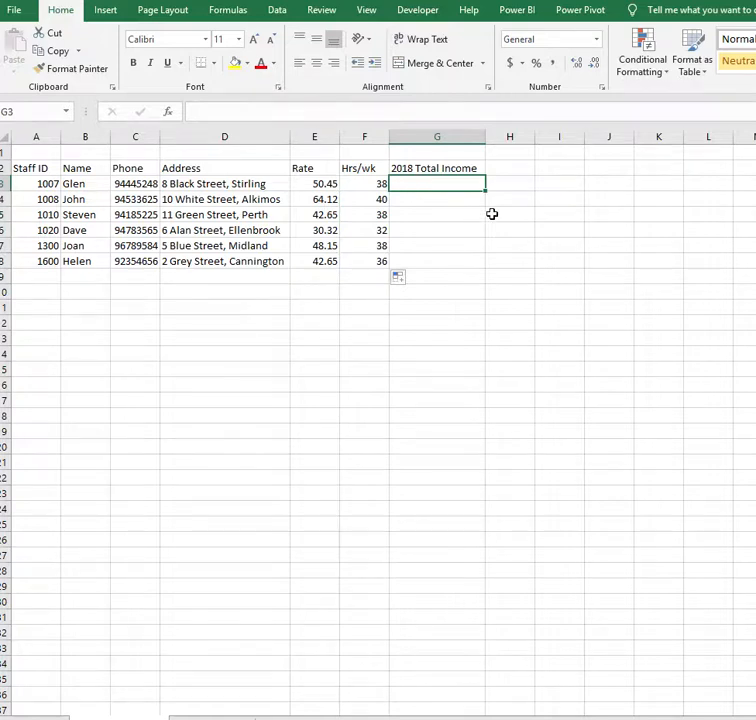
text(=v)
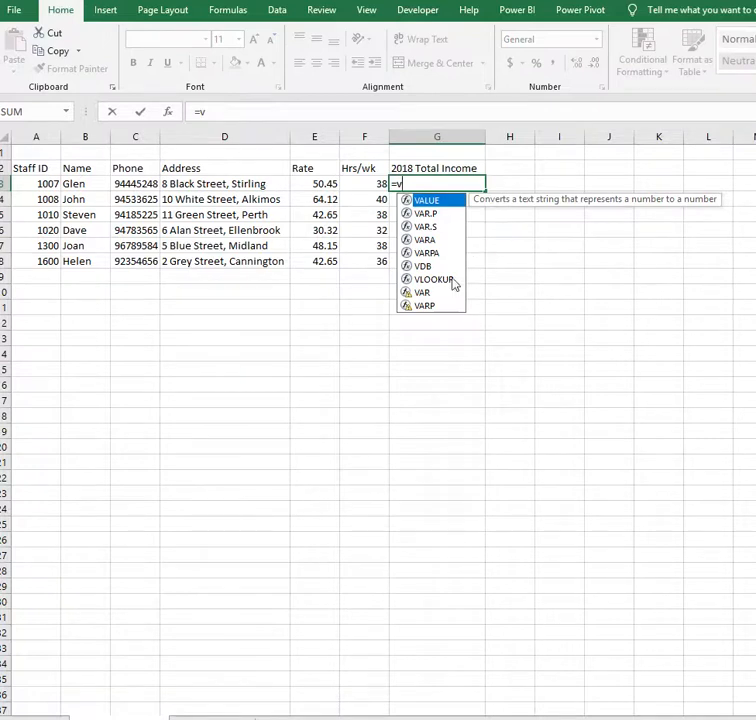
double_click(452, 279)
click(37, 183)
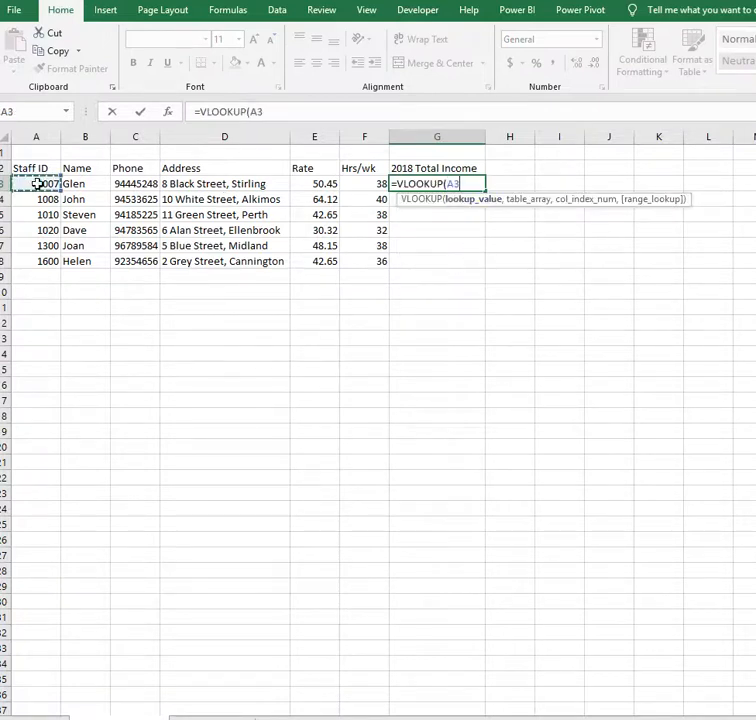
text(,)
Step: Complete the G3 VLOOKUP with columns A:D of the Payroll Report sheet, column index 2 and FALSE for an exact match
click(205, 718)
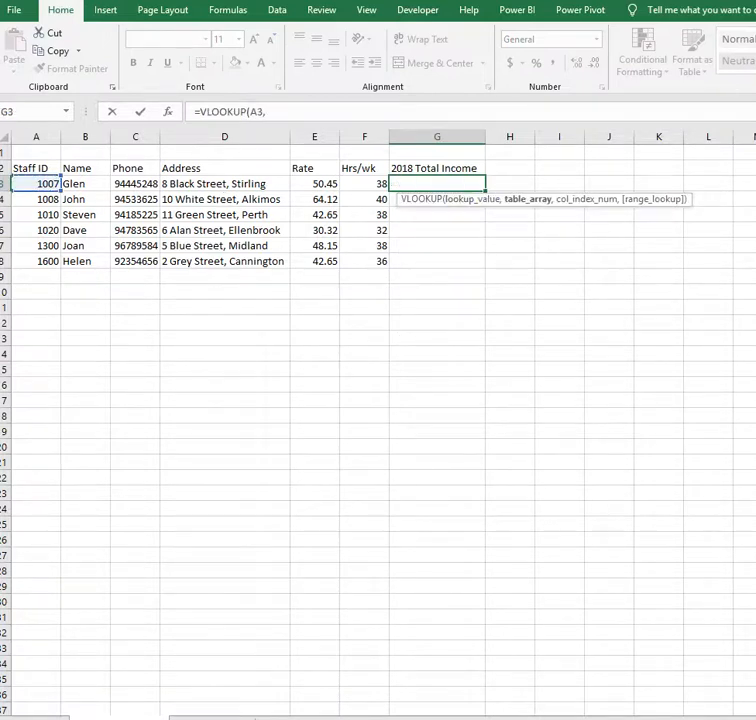
drag(36, 128, 196, 131)
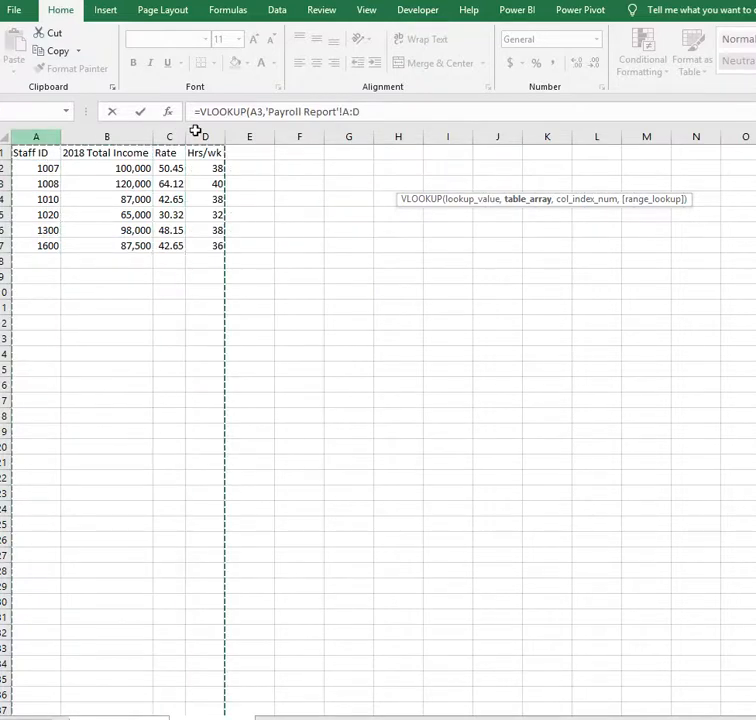
drag(195, 131, 195, 129)
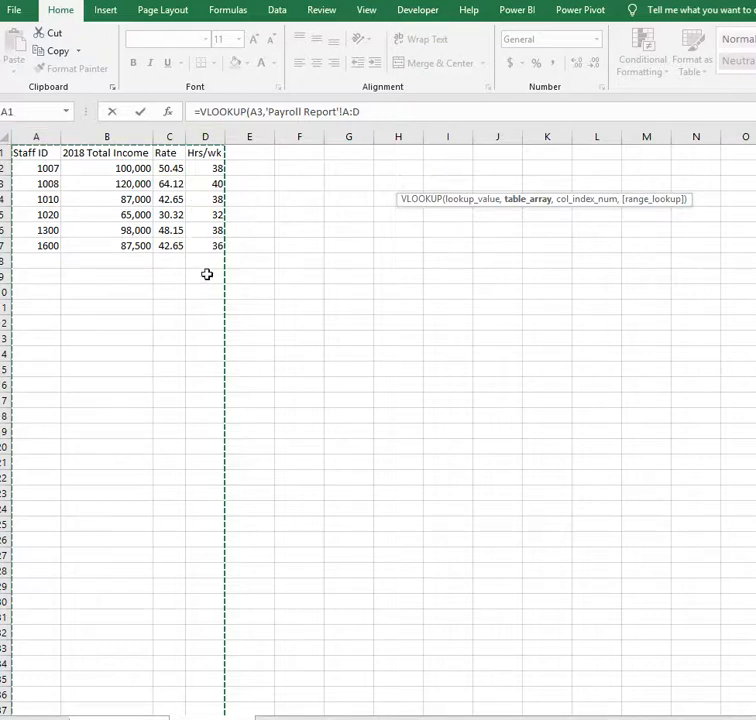
text(,2)
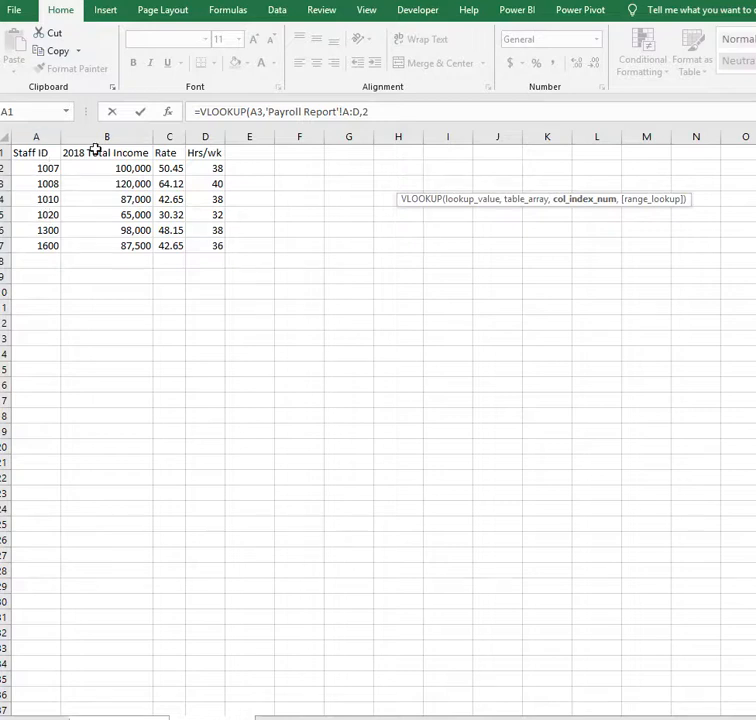
text(,)
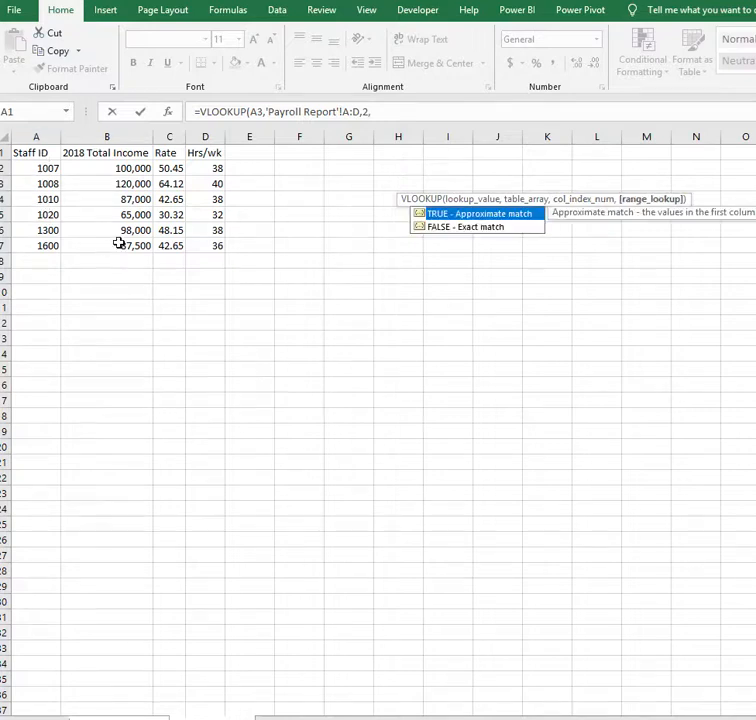
double_click(470, 230)
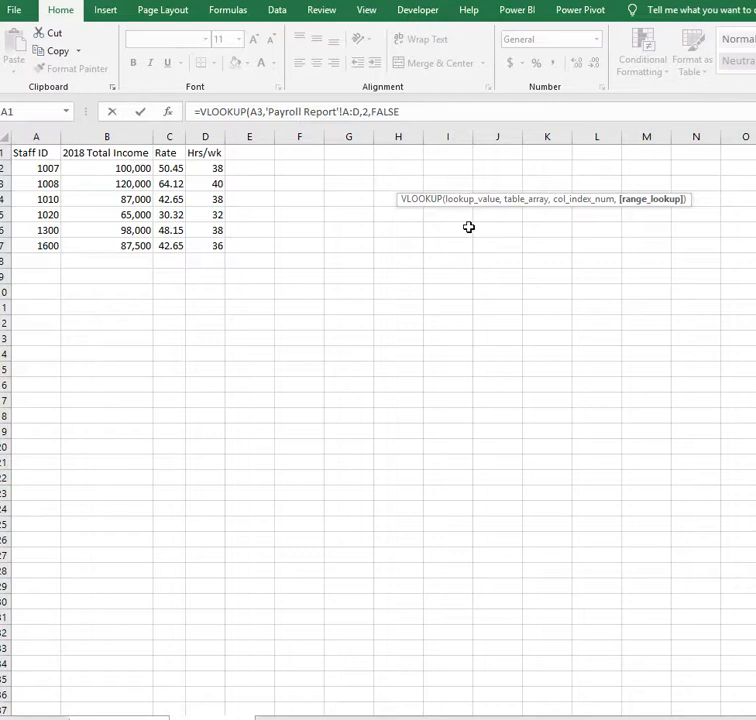
key(Return)
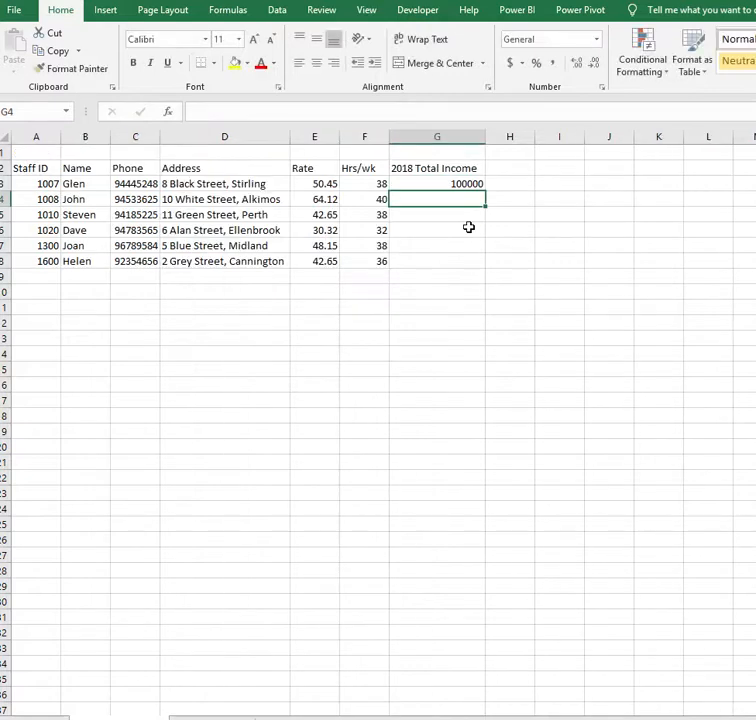
Step: Fill the G3 formula down the 2018 Total Income column to G8 and check the incomes against the Payroll Report sheet
click(452, 184)
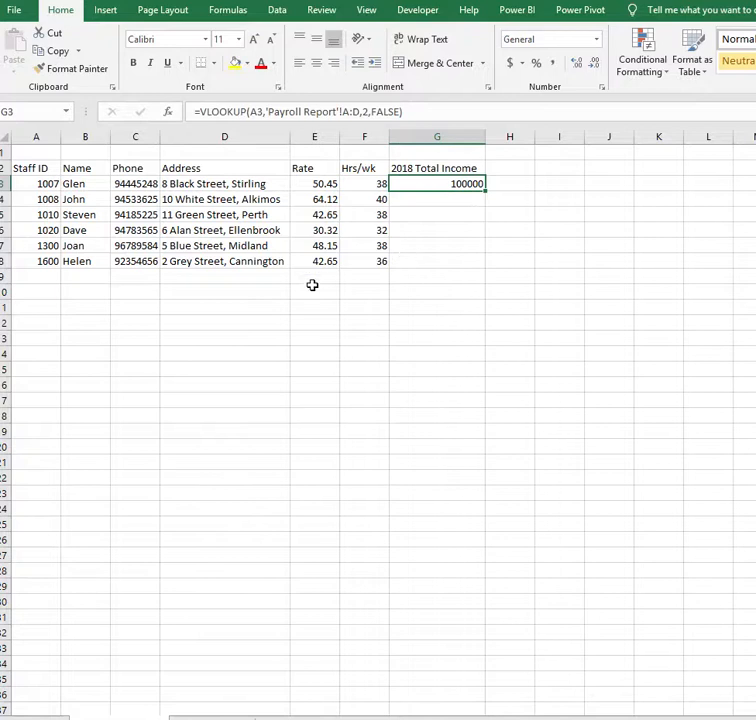
click(208, 718)
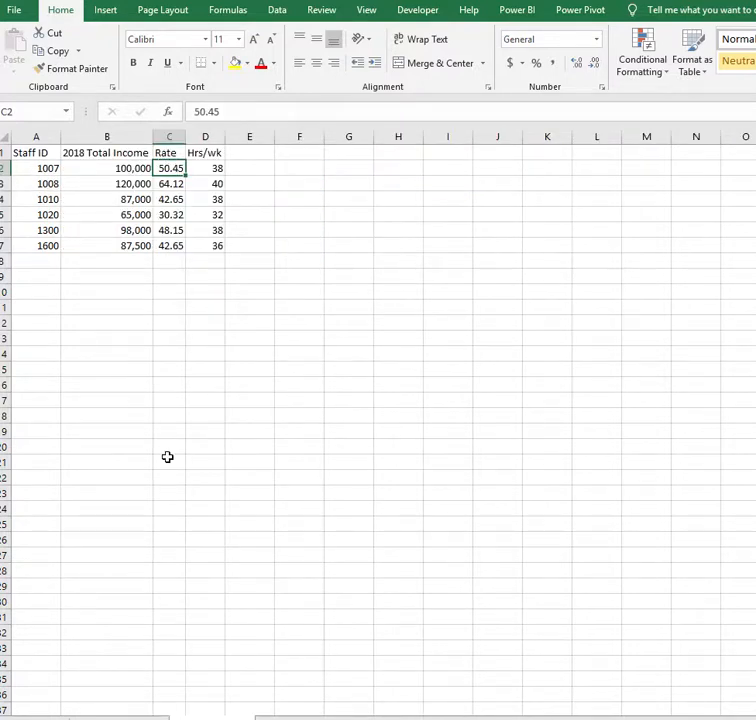
click(150, 716)
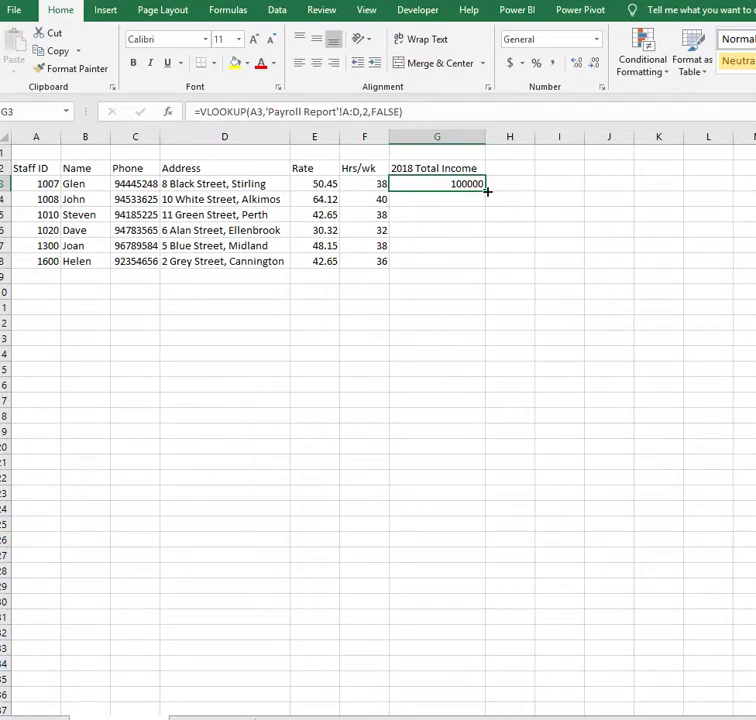
double_click(487, 190)
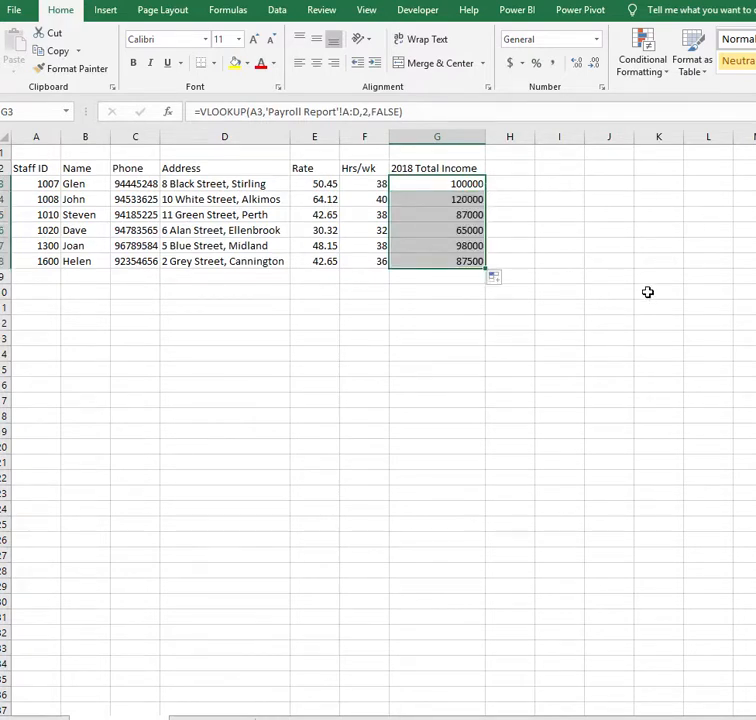
click(212, 718)
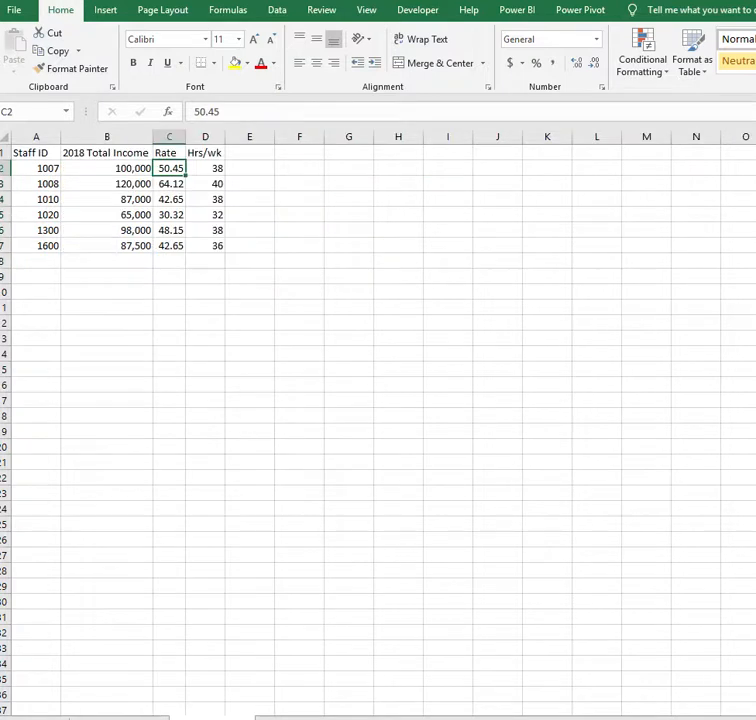
click(140, 715)
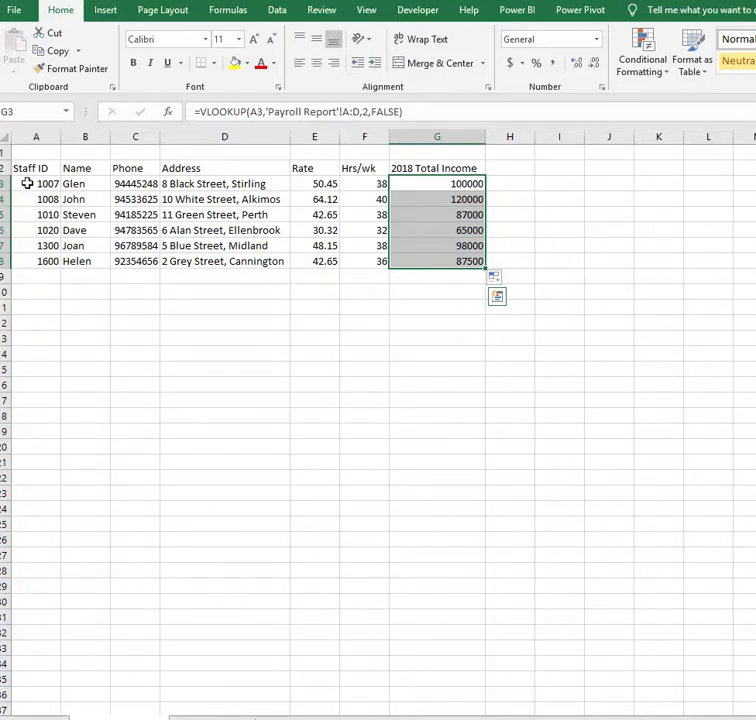
Step: Copy the first three staff records in A3:D5 and paste them as values below the list, starting at A12
drag(27, 183, 207, 214)
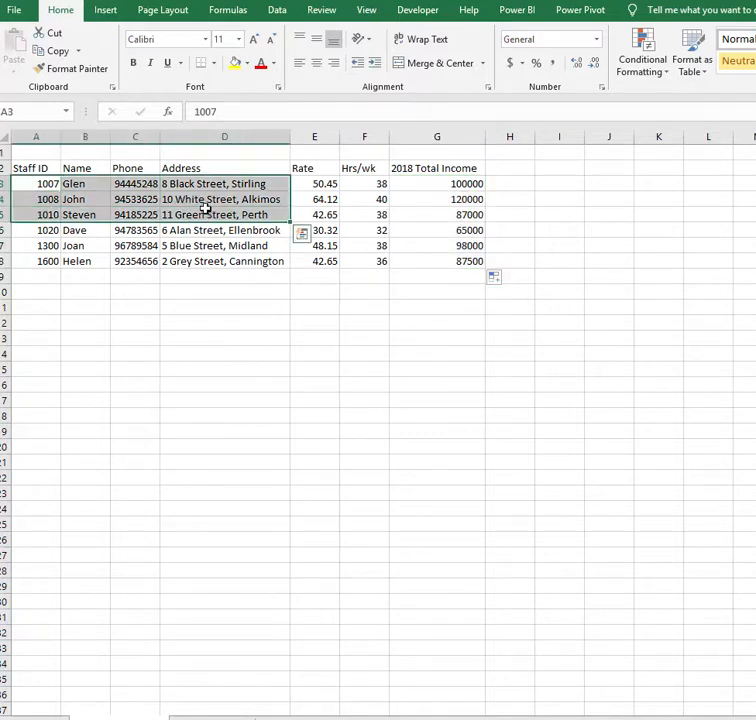
right_click(205, 207)
click(233, 229)
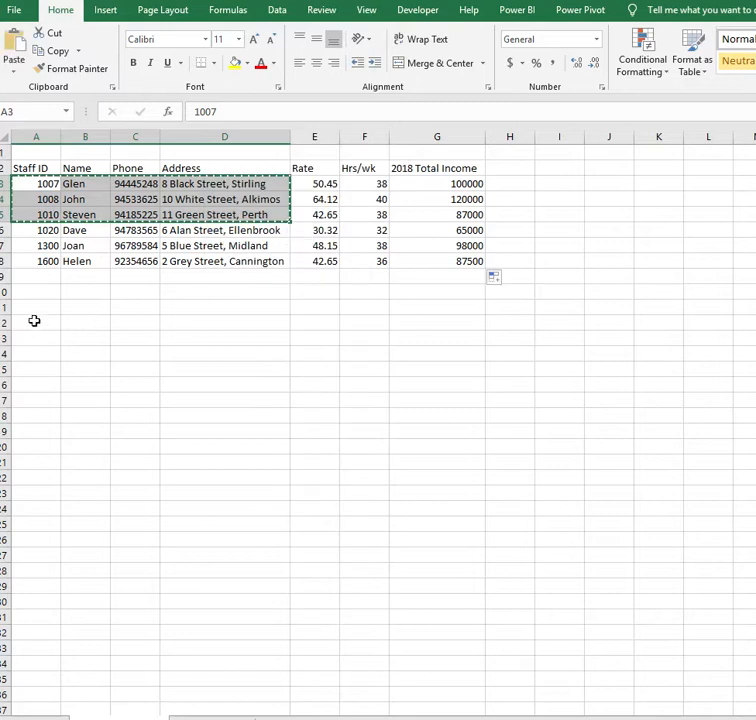
click(34, 323)
right_click(34, 323)
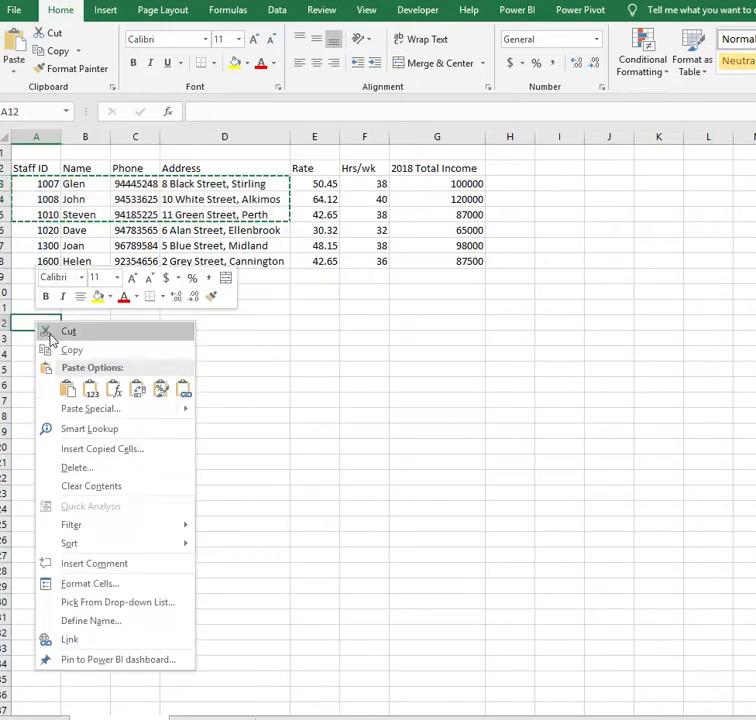
click(89, 392)
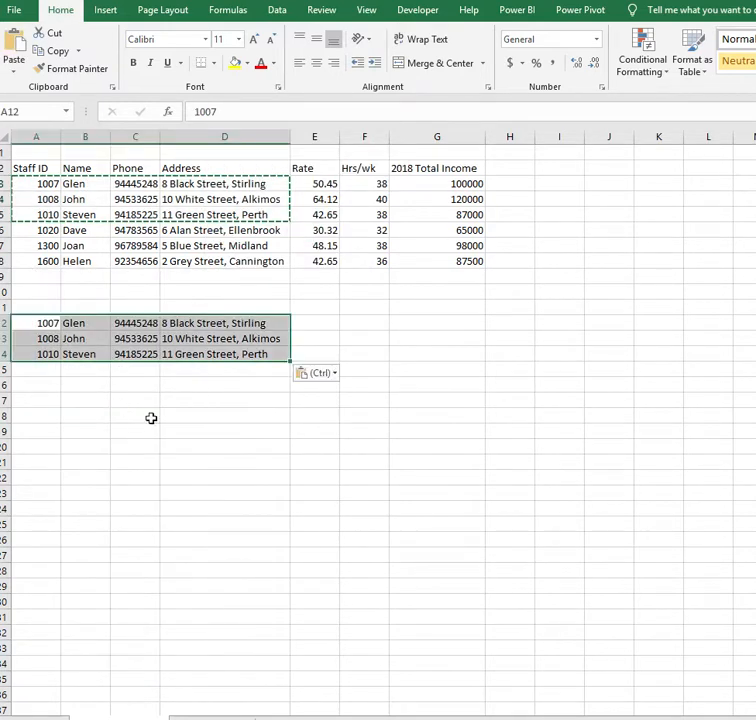
Step: Copy the last three staff records in A6:D8 and paste them over the first three records, starting at A3
click(35, 232)
drag(42, 254, 229, 250)
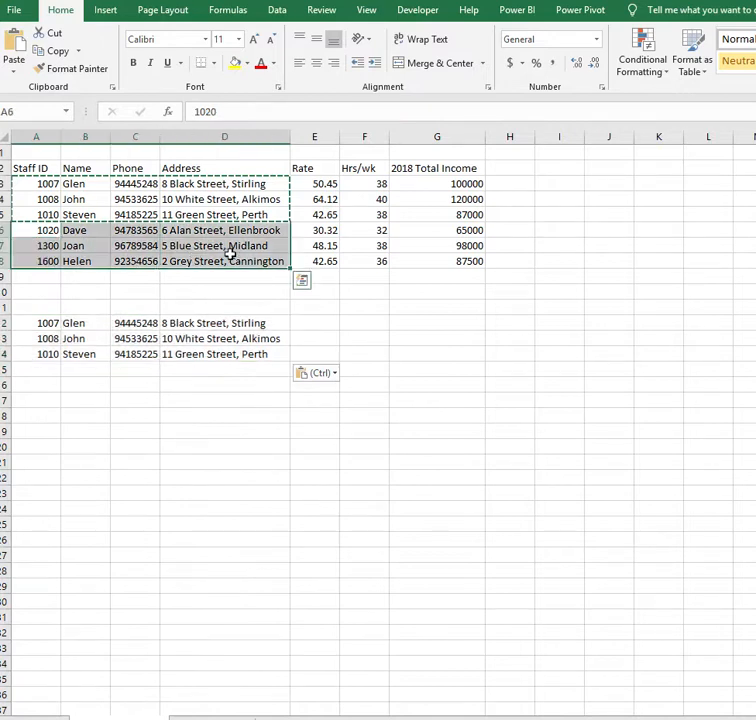
right_click(224, 250)
click(258, 279)
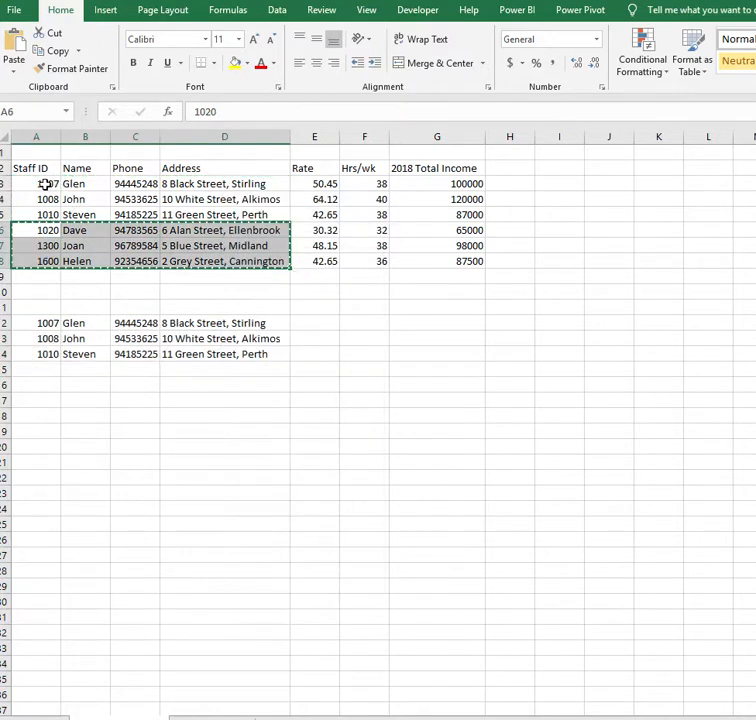
click(44, 184)
right_click(44, 184)
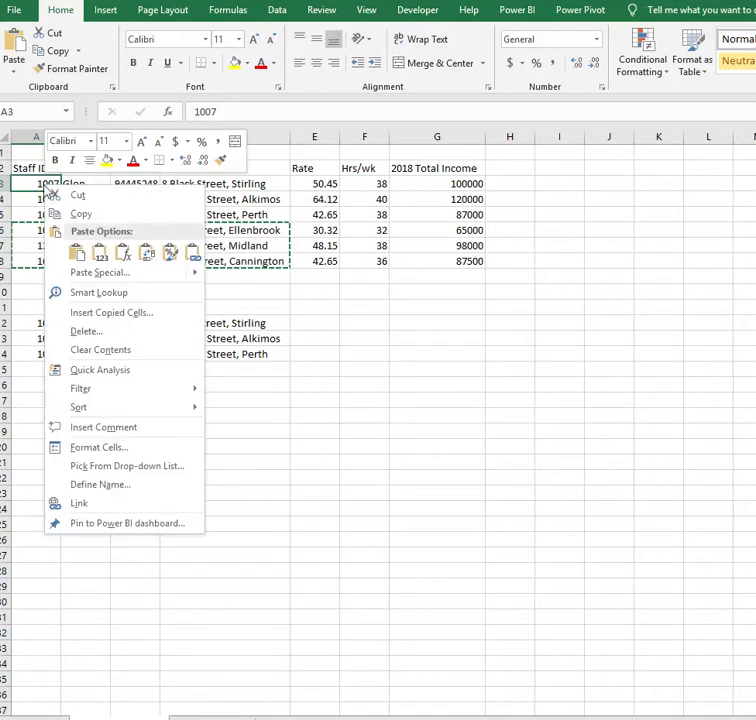
click(77, 254)
Step: Copy the spare staff records in A12:D14 and paste them over the last three records of the list, starting at A6
drag(37, 318, 204, 357)
right_click(196, 335)
click(230, 364)
right_click(38, 230)
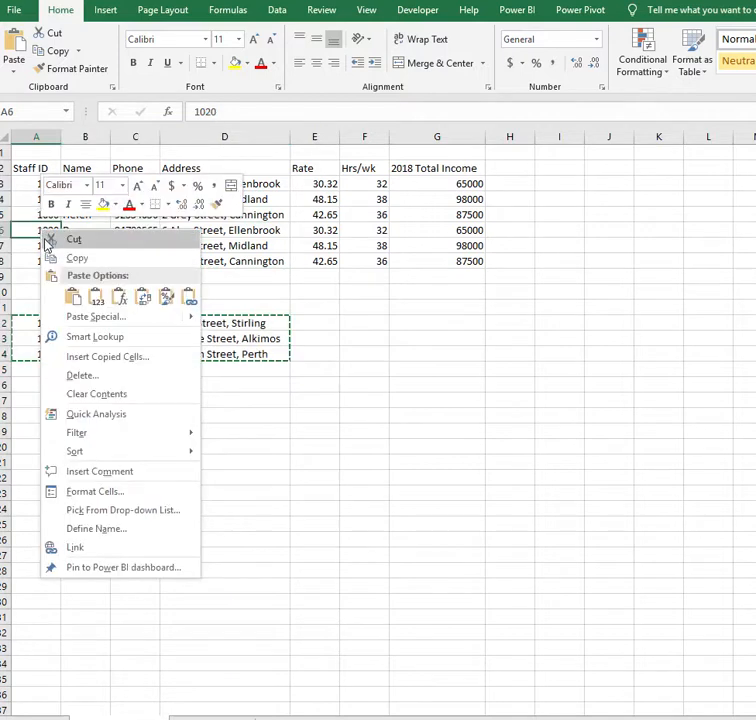
click(73, 295)
Step: Clear the spare records in A12:D14 and check the lookup results in row 6, including the Hrs/wk formula in F6
drag(42, 326, 266, 358)
key(Delete)
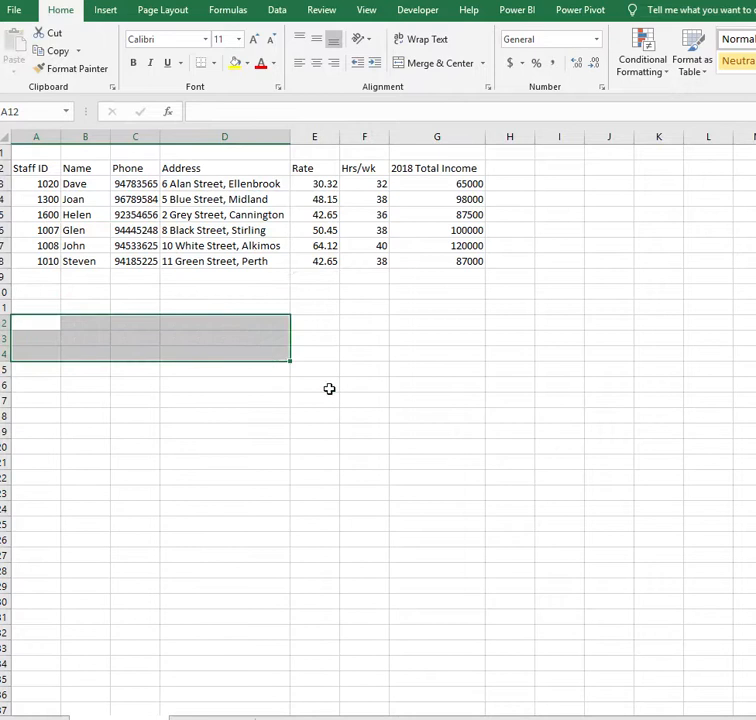
click(442, 368)
click(5, 230)
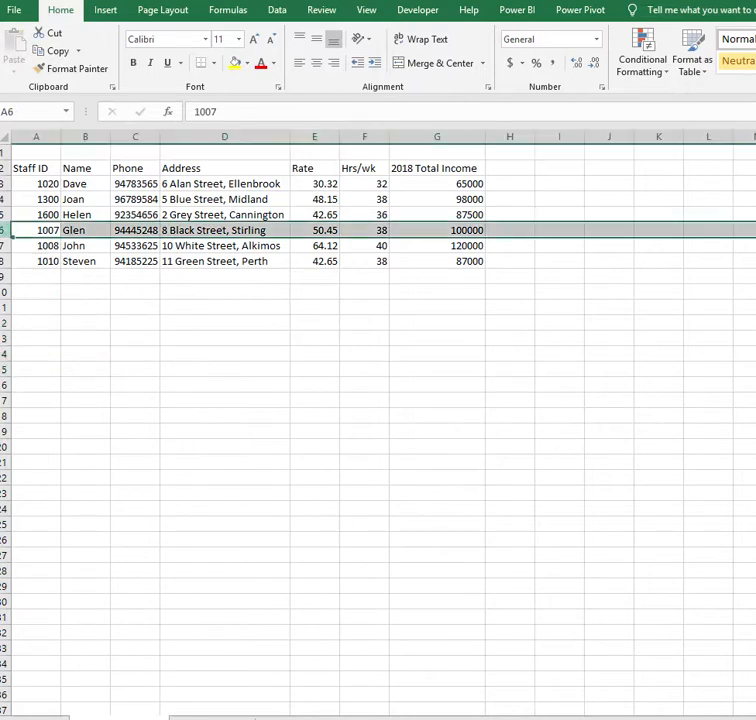
click(371, 233)
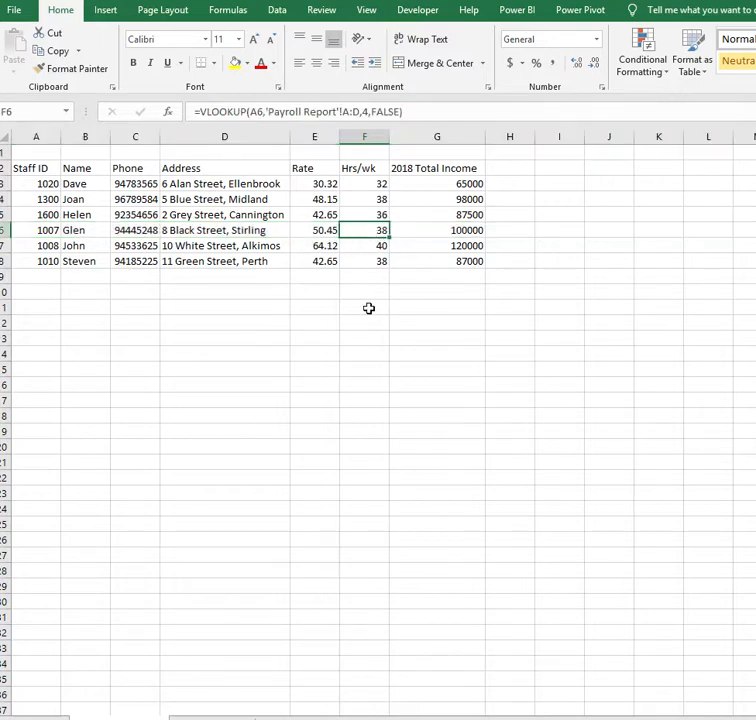